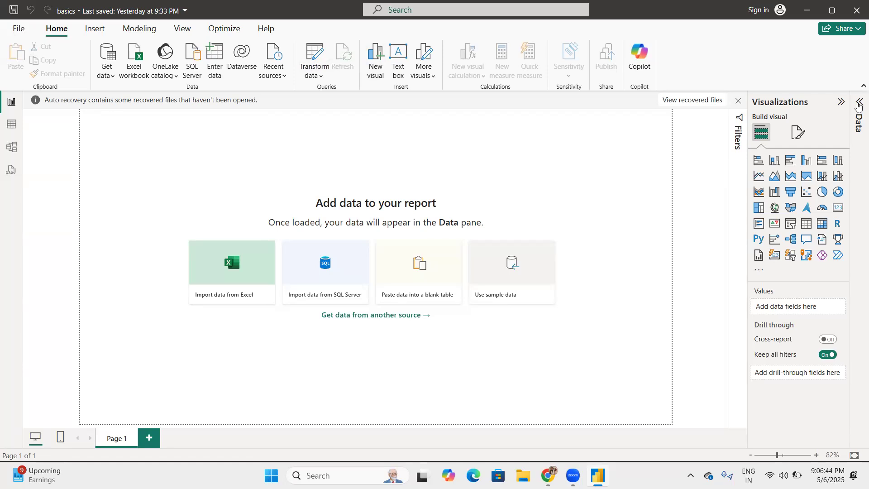
# Step: Expand the Data pane and import the HR Database Excel workbook
pyautogui.click(858, 105)
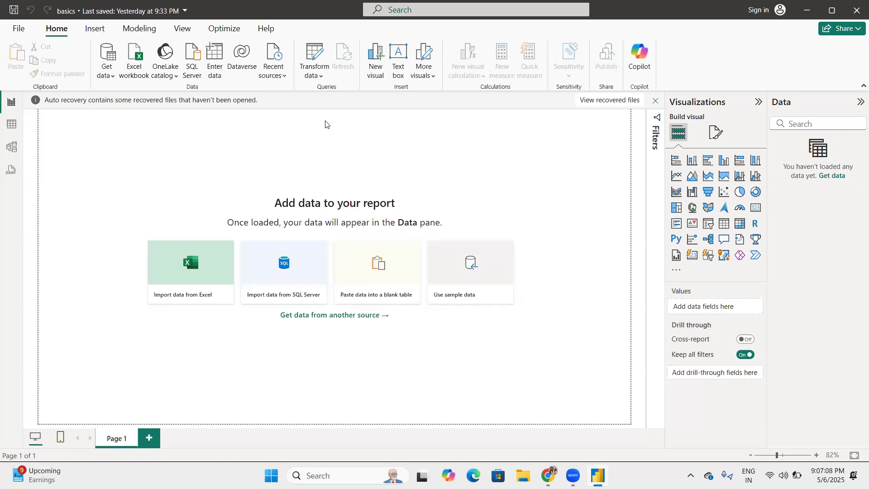
pyautogui.click(138, 63)
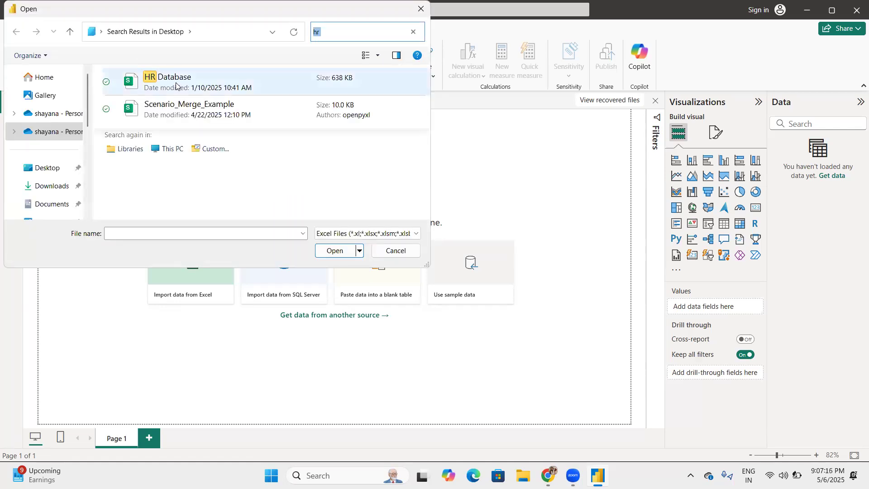
pyautogui.doubleClick(176, 83)
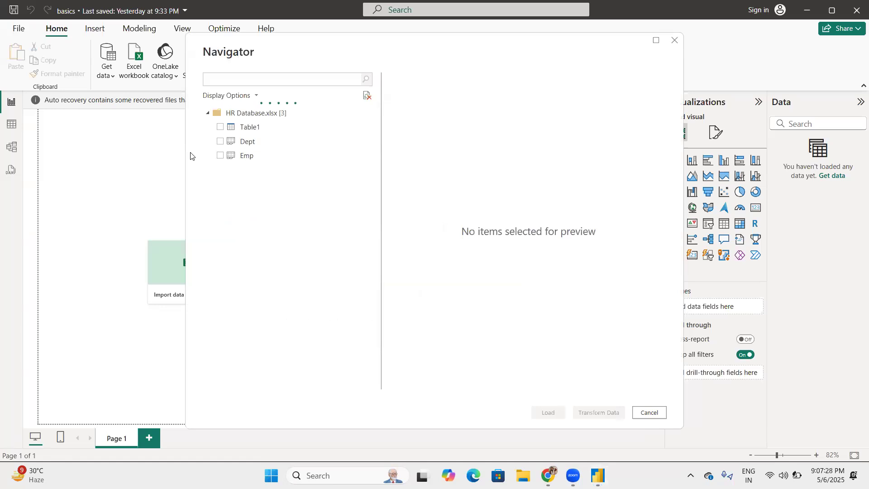
# Step: Send the Emp and Dept sheets to Power Query for transformation and reload the Dept preview
pyautogui.click(220, 155)
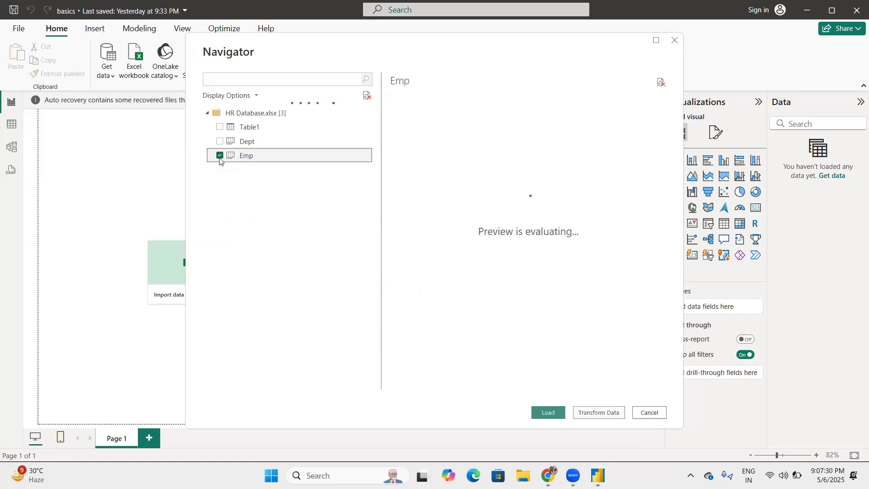
pyautogui.click(220, 142)
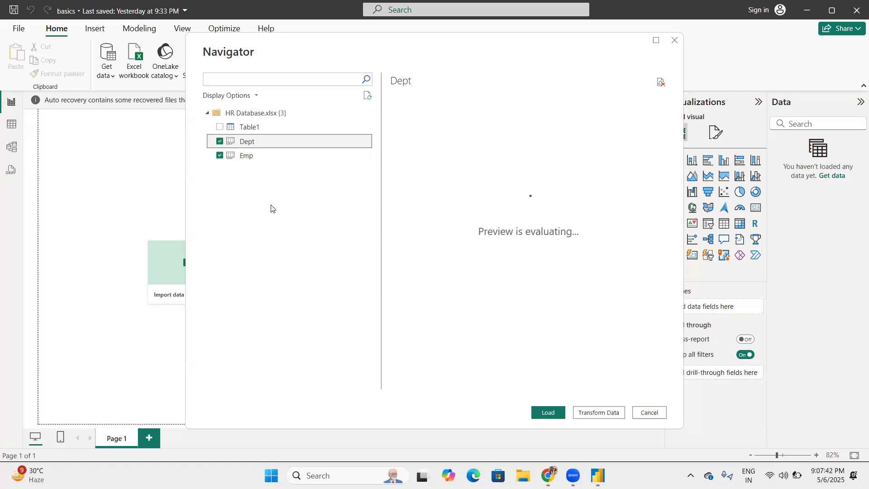
pyautogui.click(257, 155)
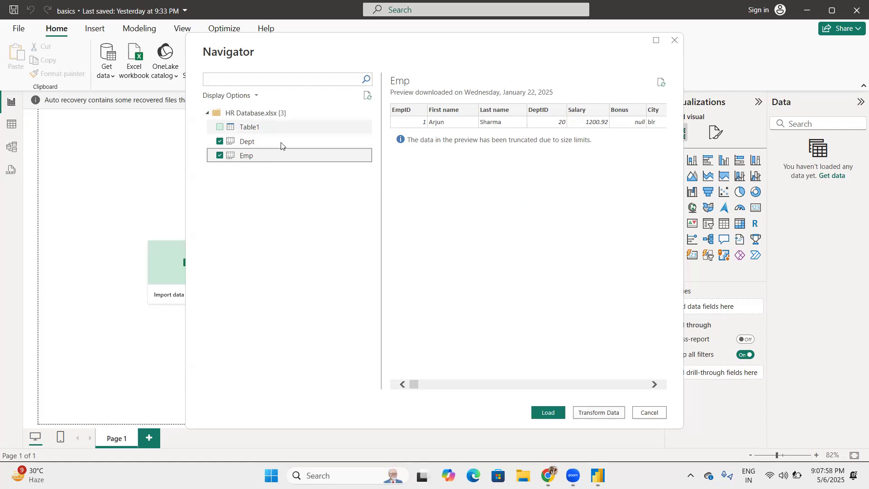
pyautogui.click(599, 414)
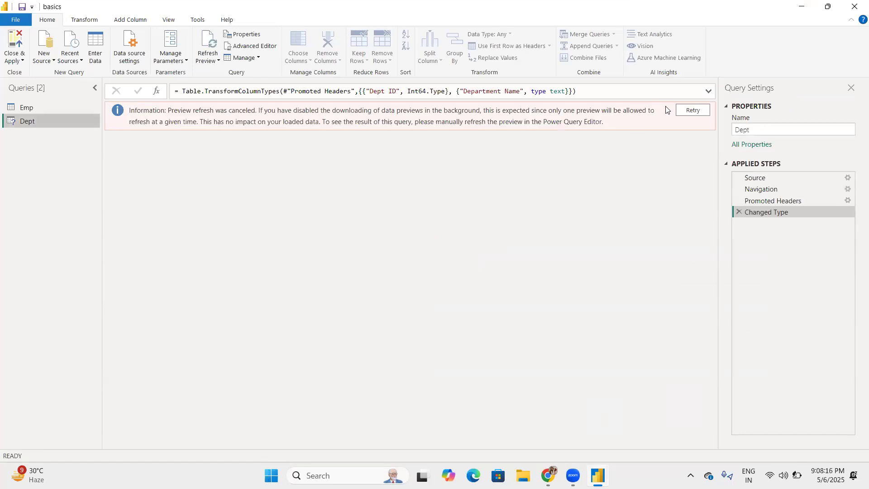
pyautogui.click(684, 114)
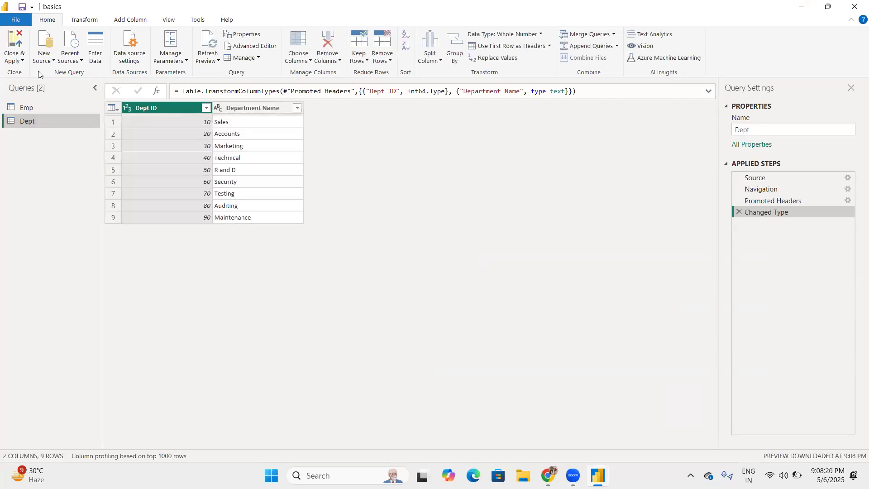
# Step: In the Emp query, keep only EmpID, First name, Last name, DeptID, Salary, Bonus, City and DOJ by removing all other columns
pyautogui.click(19, 108)
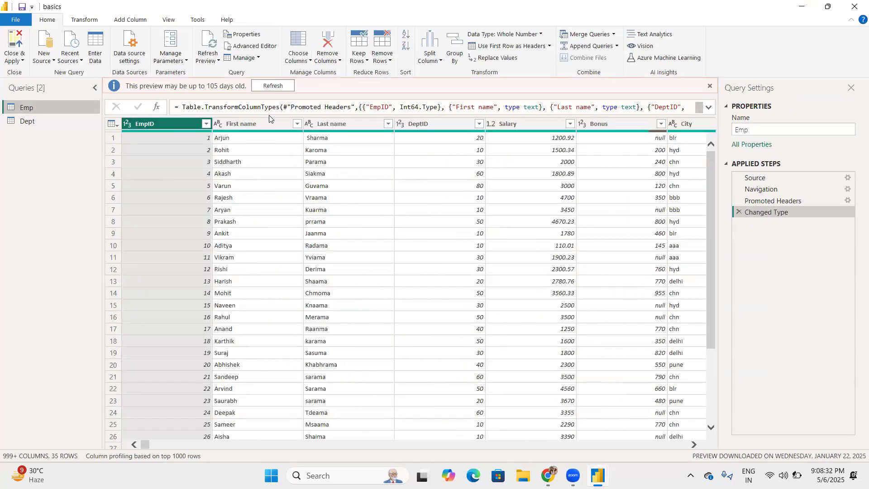
pyautogui.keyDown('ctrl'); pyautogui.click(256, 120); pyautogui.keyUp('ctrl')
pyautogui.keyDown('ctrl'); pyautogui.click(357, 125); pyautogui.keyUp('ctrl')
pyautogui.keyDown('ctrl'); pyautogui.click(434, 121); pyautogui.keyUp('ctrl')
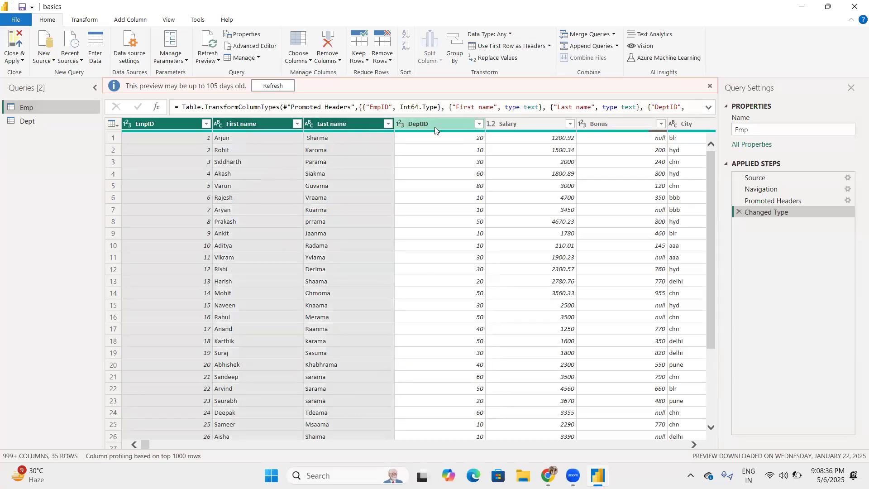
pyautogui.keyDown('ctrl'); pyautogui.click(506, 125); pyautogui.keyUp('ctrl')
pyautogui.keyDown('ctrl'); pyautogui.click(601, 124); pyautogui.keyUp('ctrl')
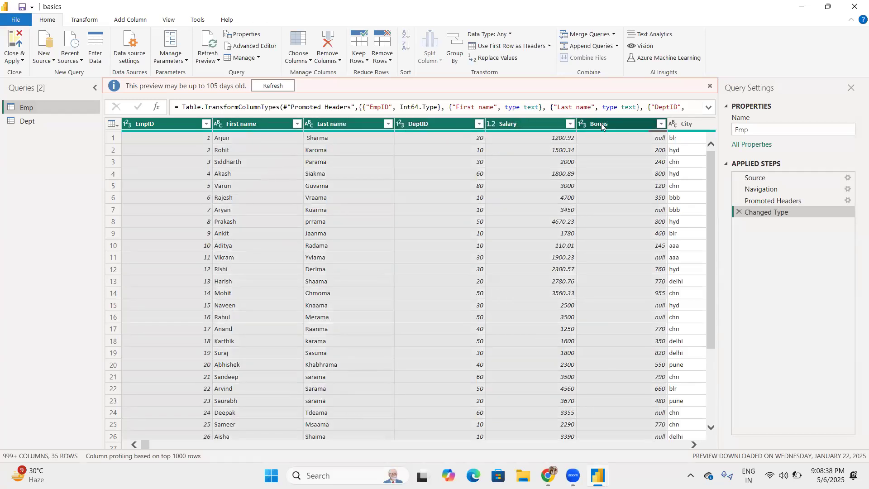
pyautogui.keyDown('ctrl'); pyautogui.click(678, 125); pyautogui.keyUp('ctrl')
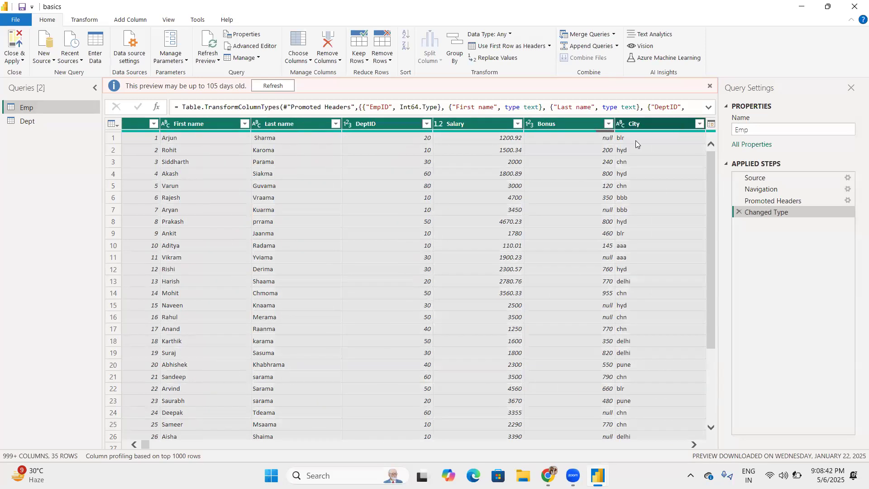
pyautogui.hscroll(3, 636, 141)
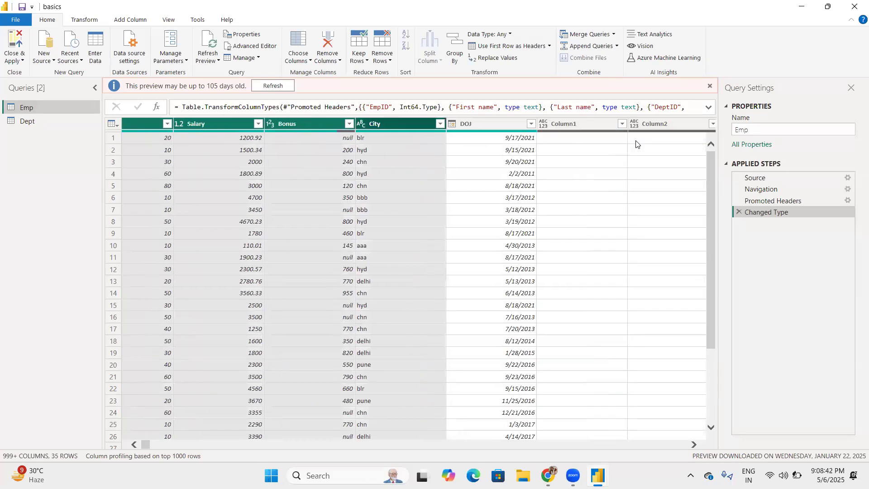
pyautogui.keyDown('ctrl'); pyautogui.click(498, 123); pyautogui.keyUp('ctrl')
pyautogui.hscroll(-4, 393, 166)
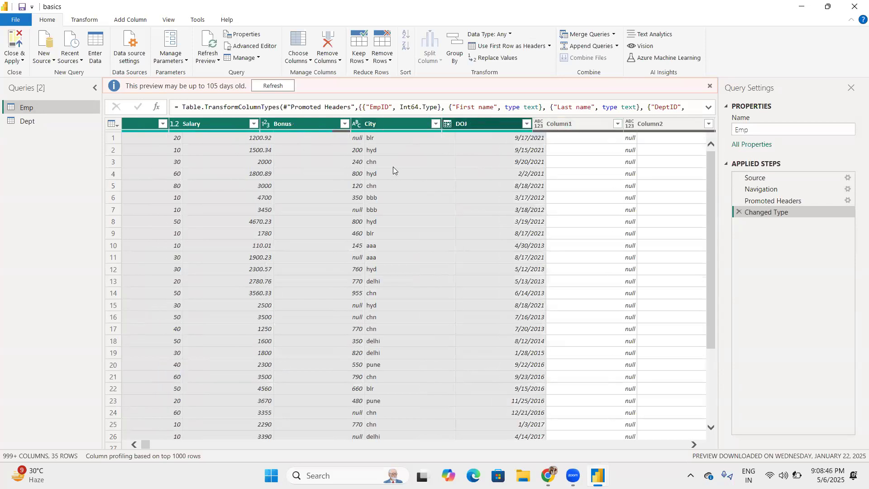
pyautogui.hscroll(8, 392, 167)
pyautogui.hscroll(-2, 419, 162)
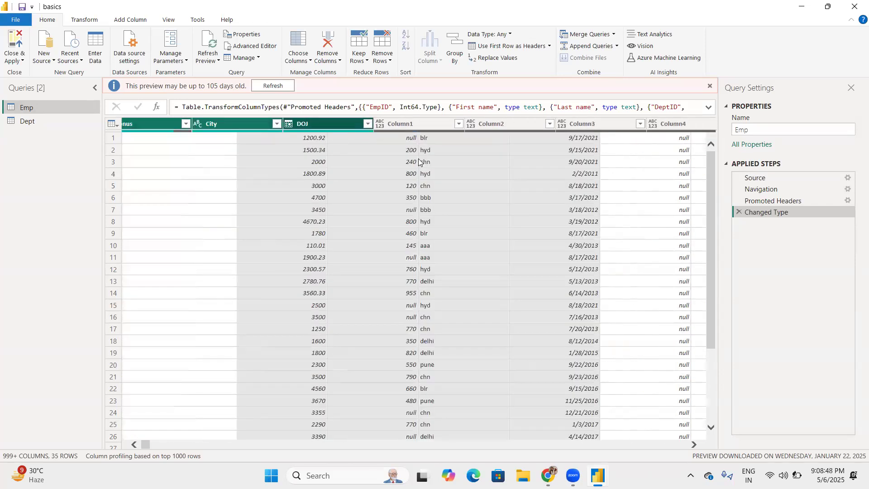
pyautogui.hscroll(-5, 418, 162)
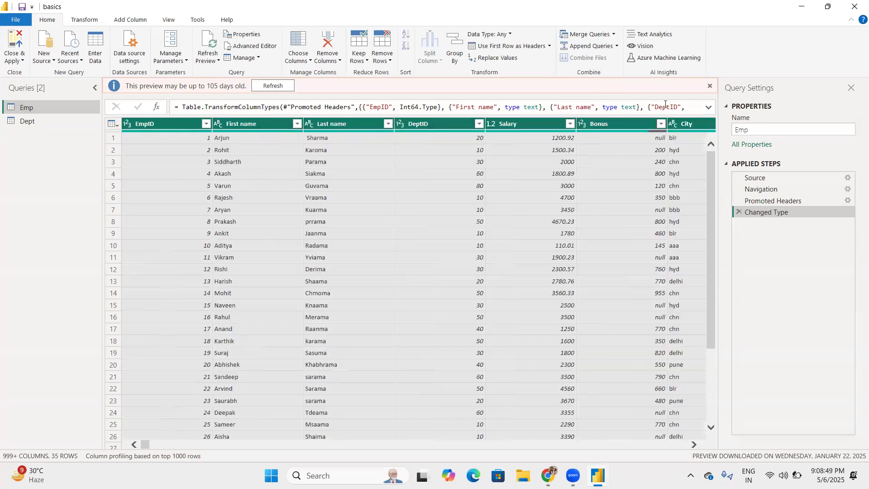
pyautogui.click(686, 126)
pyautogui.rightClick(686, 125)
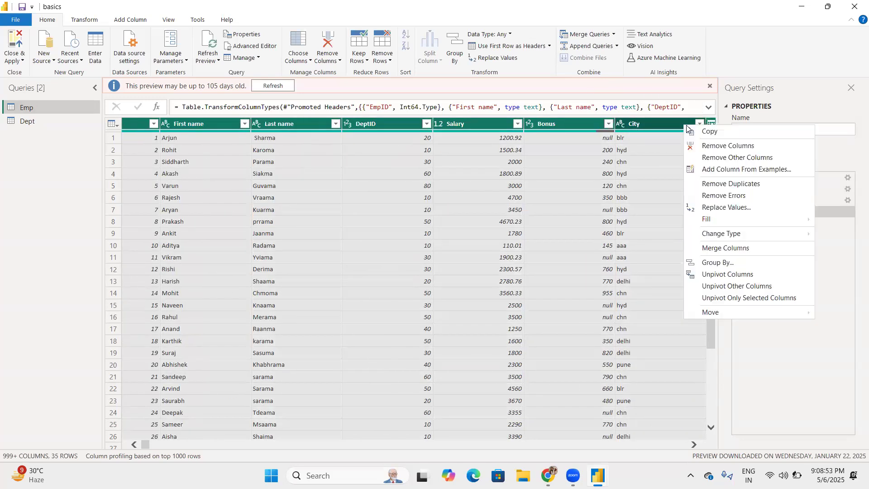
pyautogui.click(709, 158)
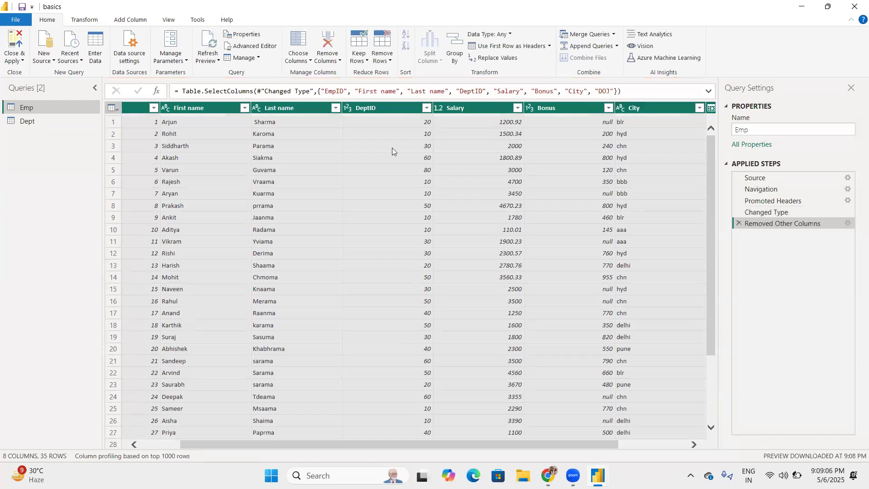
pyautogui.hscroll(3, 391, 148)
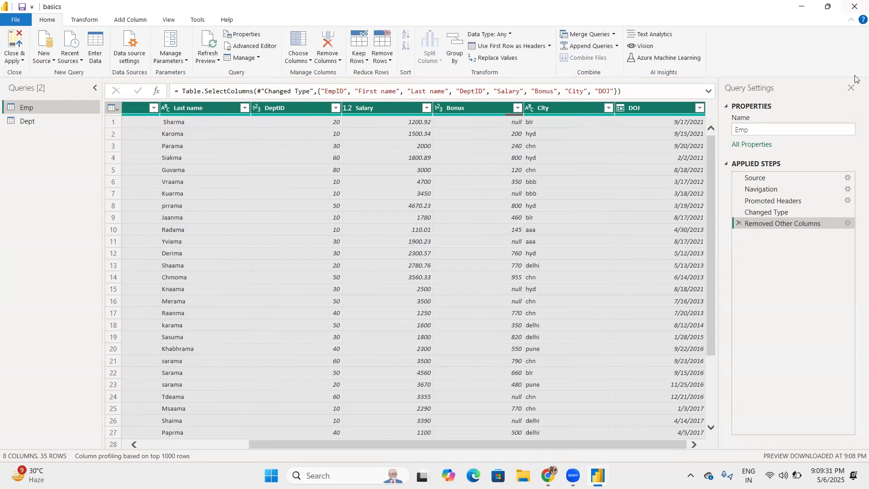
# Step: Delete the Removed Other Columns step from Emp, inspect the extra columns, and reapply the removal with the same eight columns selected
pyautogui.click(739, 223)
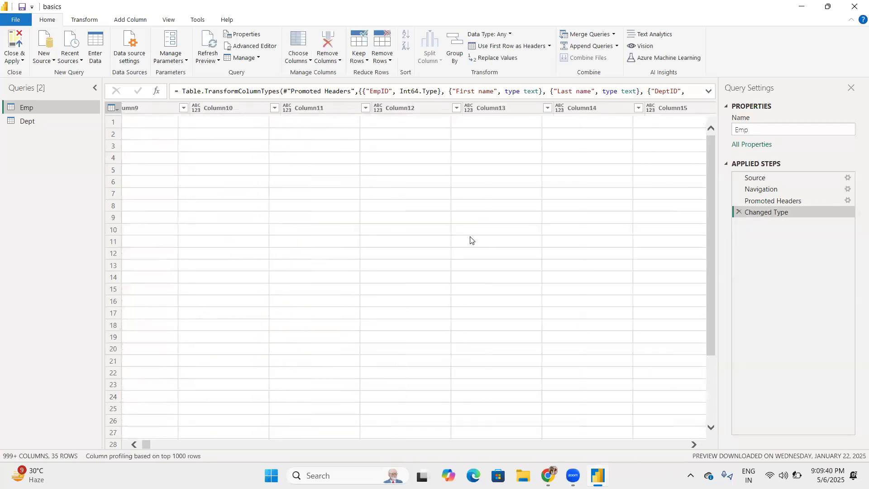
pyautogui.hscroll(7, 469, 240)
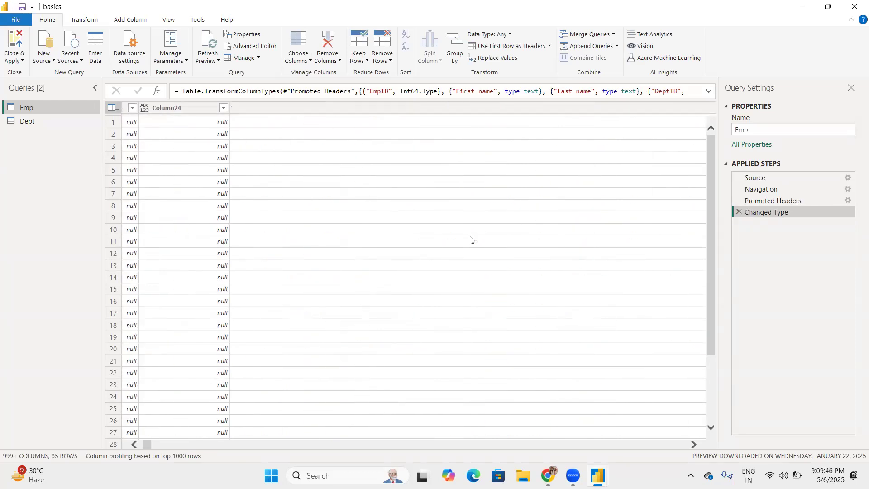
pyautogui.hscroll(3, 470, 236)
pyautogui.hscroll(-20, 470, 237)
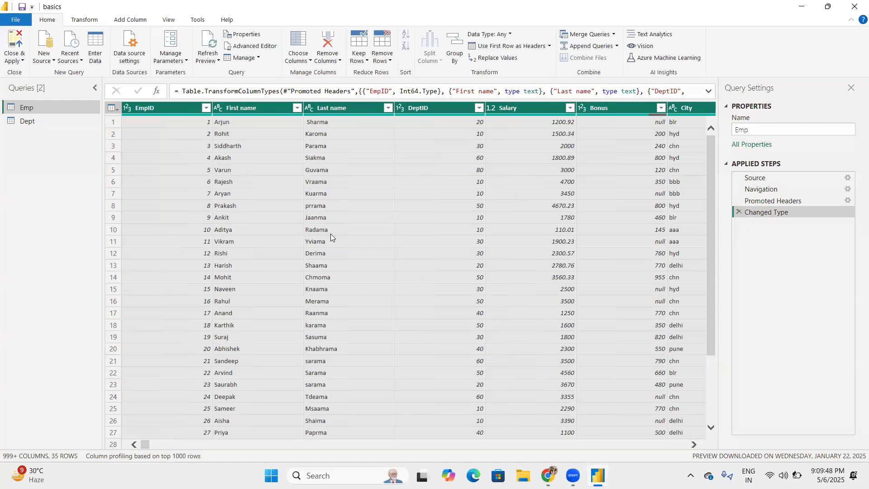
pyautogui.rightClick(432, 111)
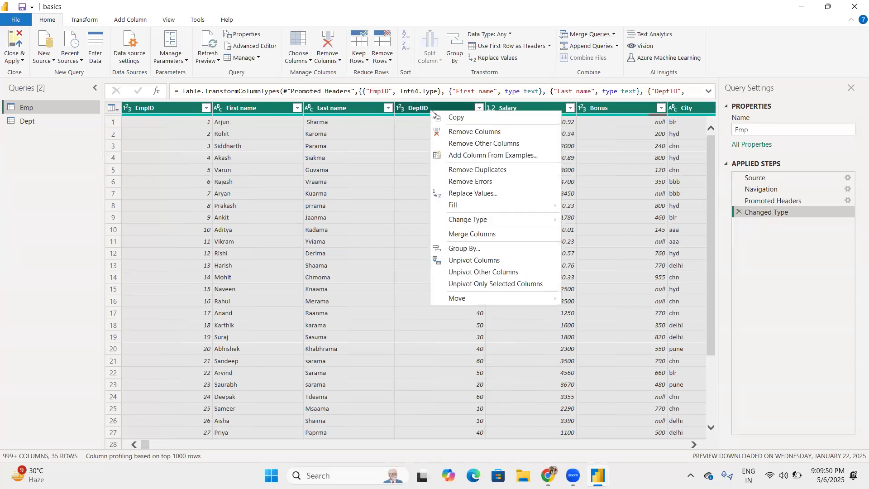
pyautogui.click(454, 144)
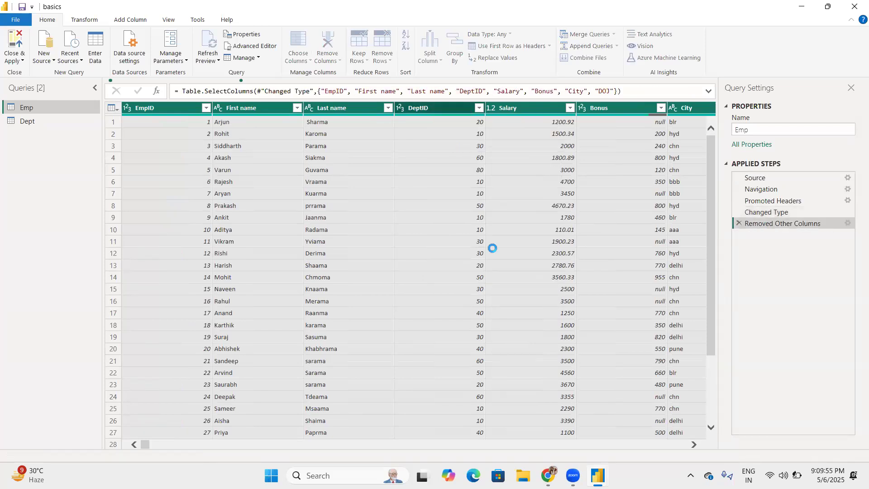
pyautogui.hscroll(5, 427, 223)
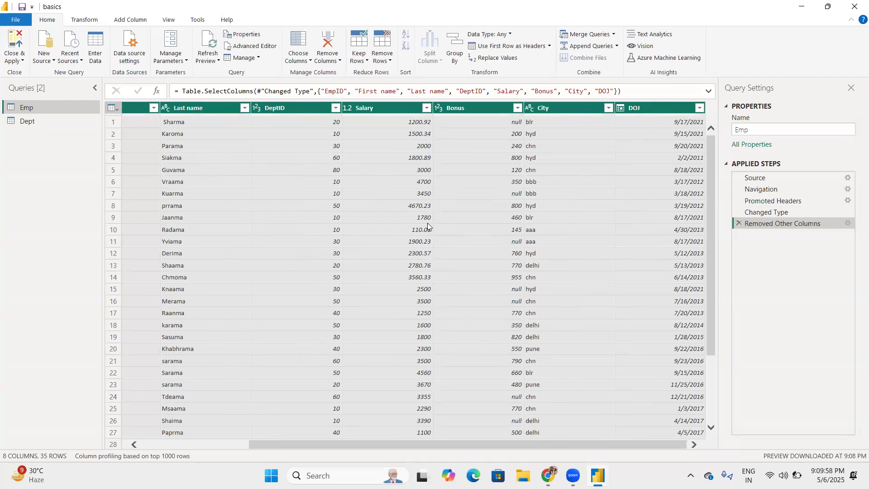
pyautogui.hscroll(-5, 428, 222)
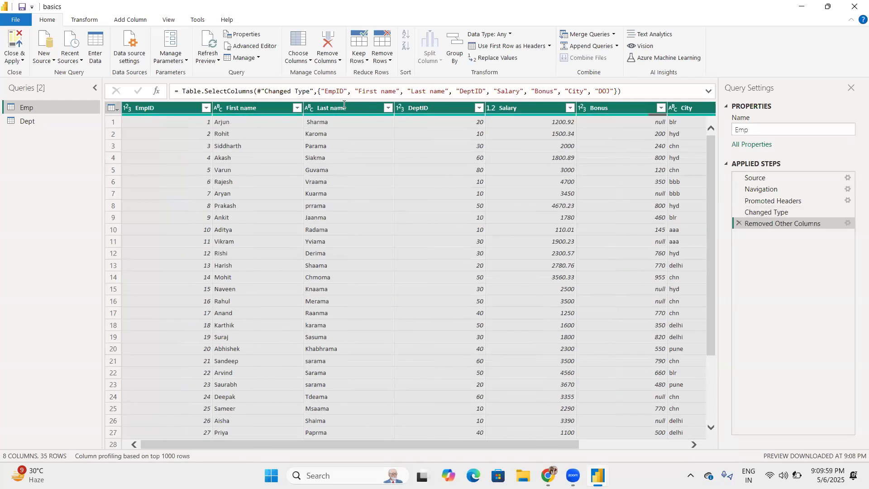
# Step: Set up a merge of the First name and Last name columns with Space as the separator
pyautogui.click(260, 110)
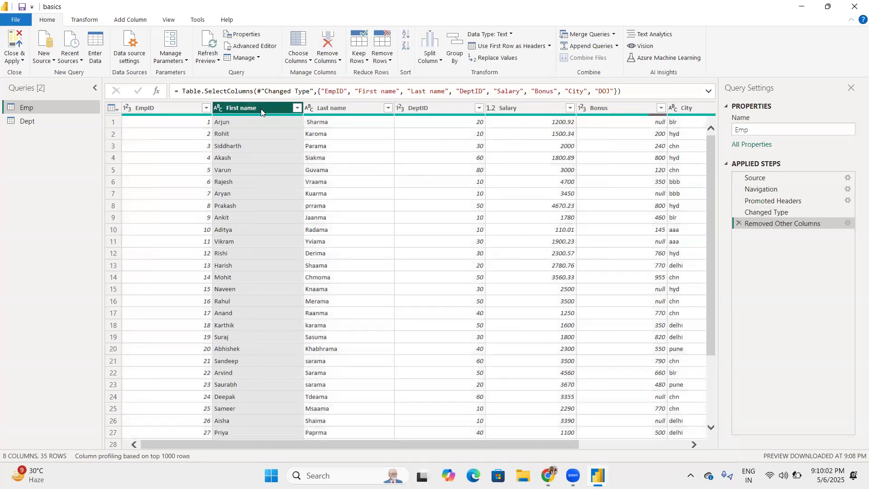
pyautogui.keyDown('ctrl'); pyautogui.click(326, 109); pyautogui.keyUp('ctrl')
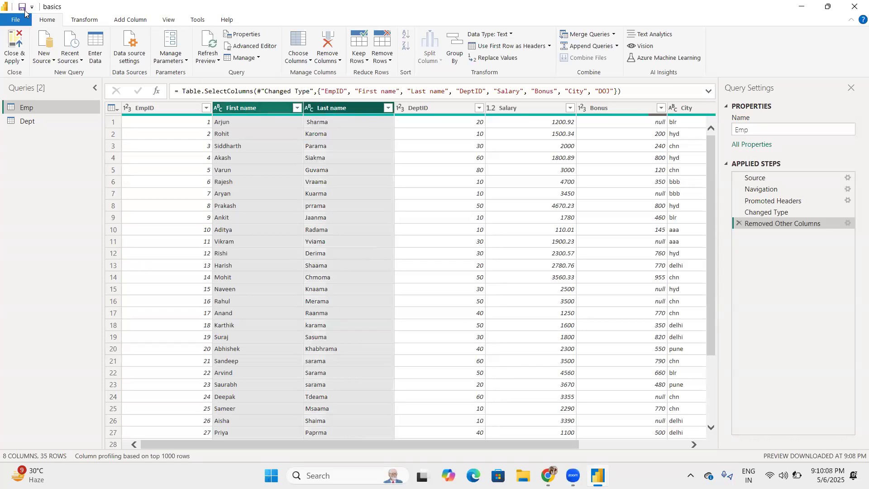
pyautogui.click(84, 20)
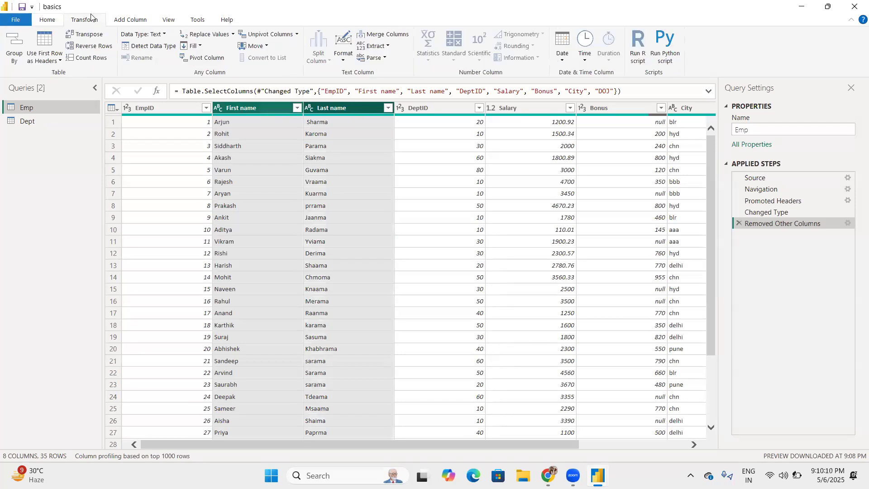
pyautogui.click(385, 42)
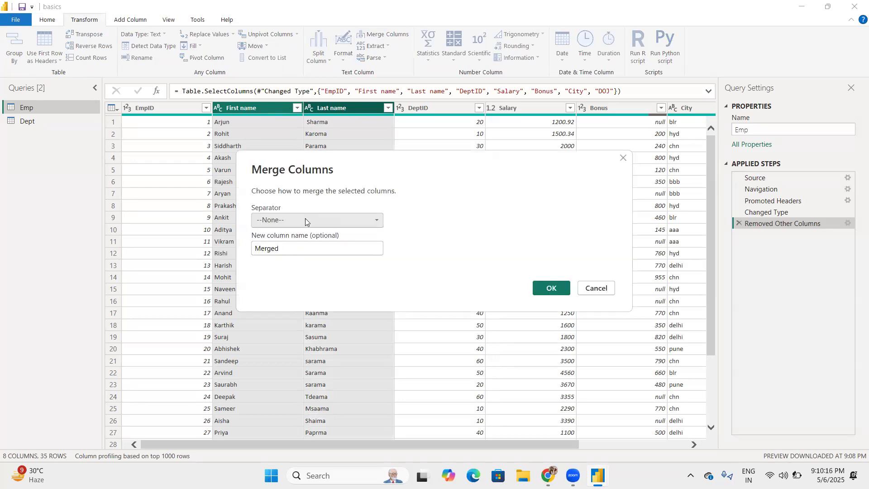
pyautogui.click(305, 220)
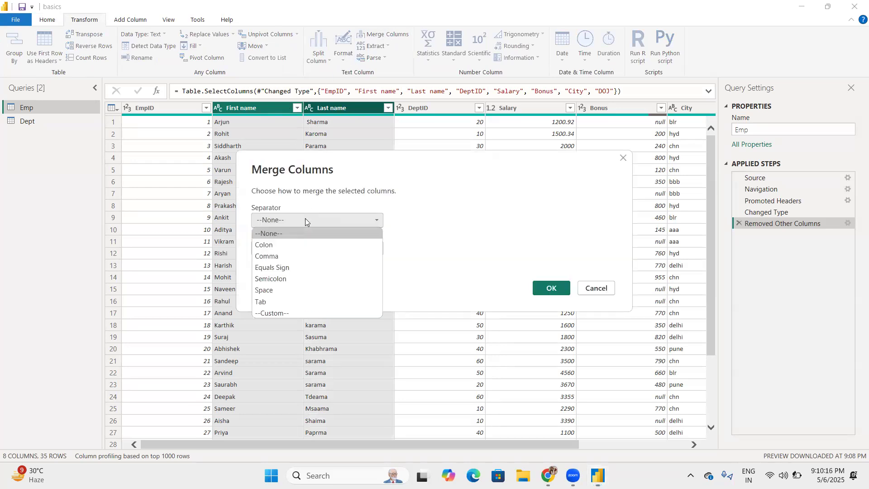
pyautogui.click(272, 290)
# Step: Name the merged column "Full name" and apply the merge
pyautogui.click(289, 247)
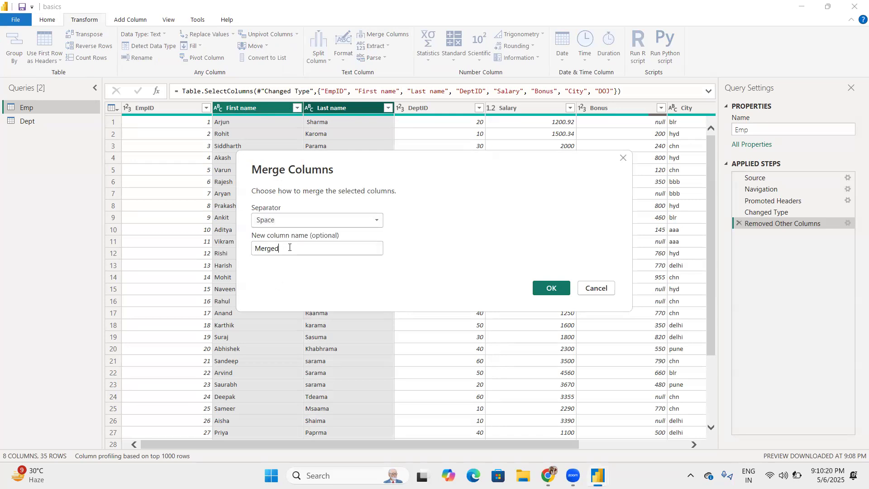
pyautogui.press('BackSpace')
pyautogui.press('BackSpace')
pyautogui.press('BackSpace')
pyautogui.press('BackSpace')
pyautogui.press('BackSpace')
pyautogui.press('BackSpace')
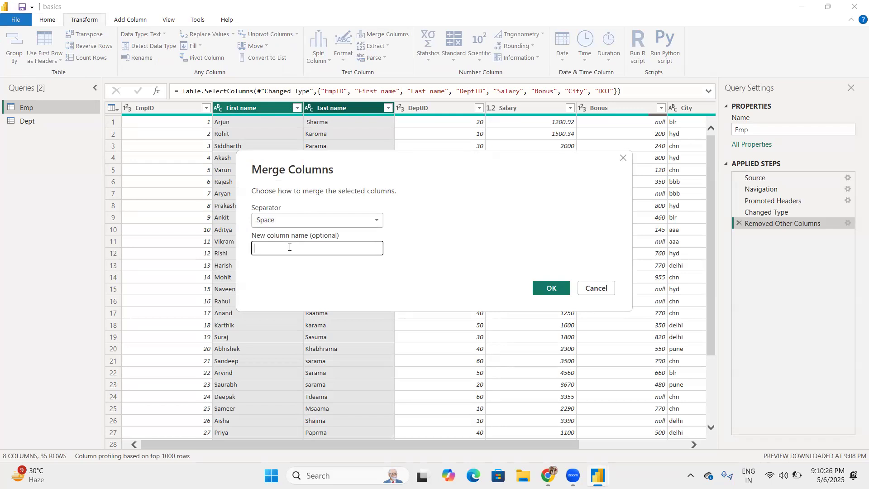
pyautogui.write('Full m')
pyautogui.press('BackSpace')
pyautogui.write('name')
pyautogui.press('Return')
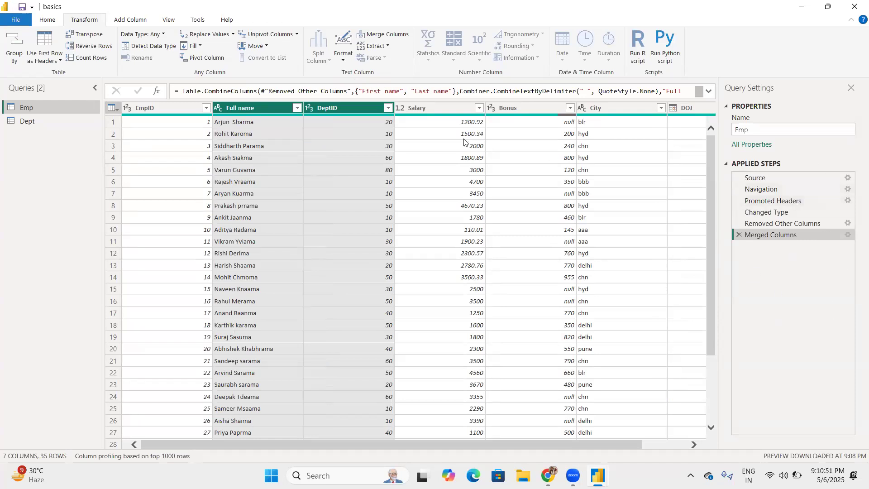
# Step: Review the data type options available for the Salary, Full name and DeptID columns
pyautogui.click(399, 110)
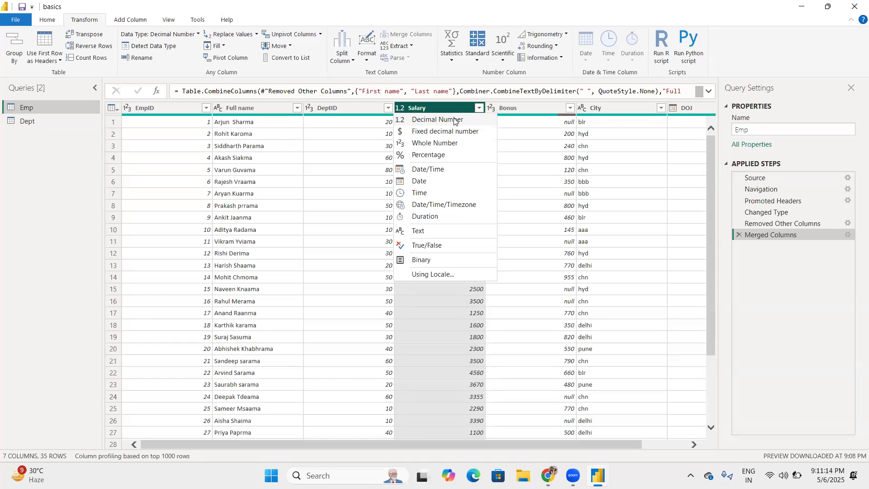
pyautogui.click(331, 109)
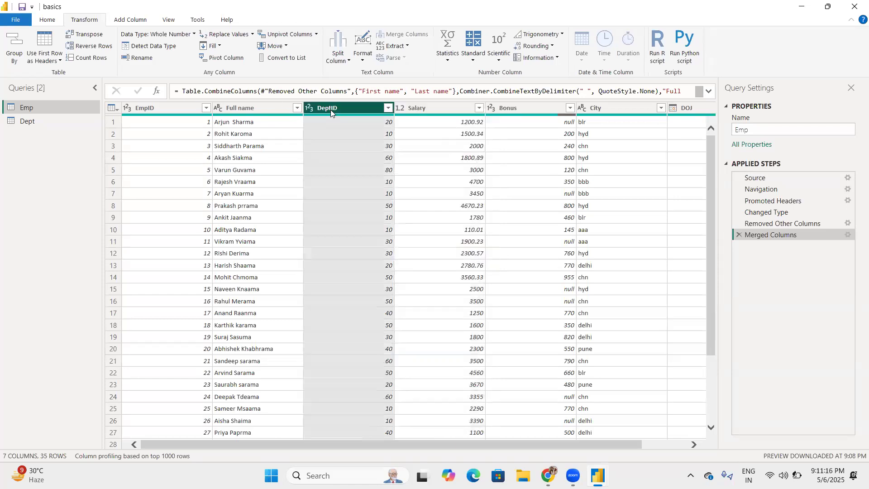
pyautogui.click(236, 108)
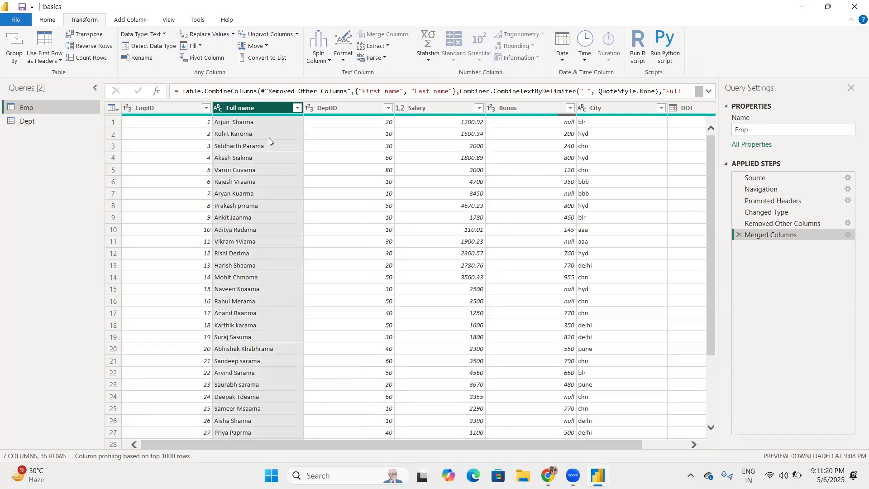
pyautogui.click(216, 108)
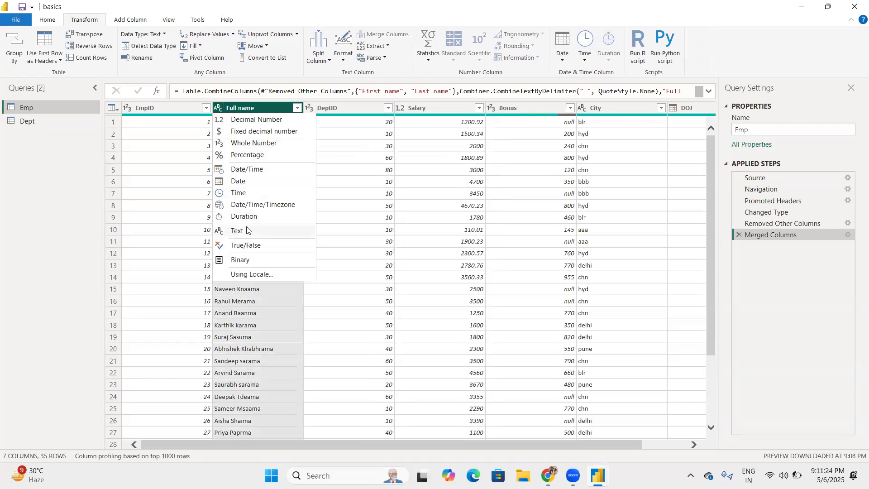
pyautogui.click(336, 105)
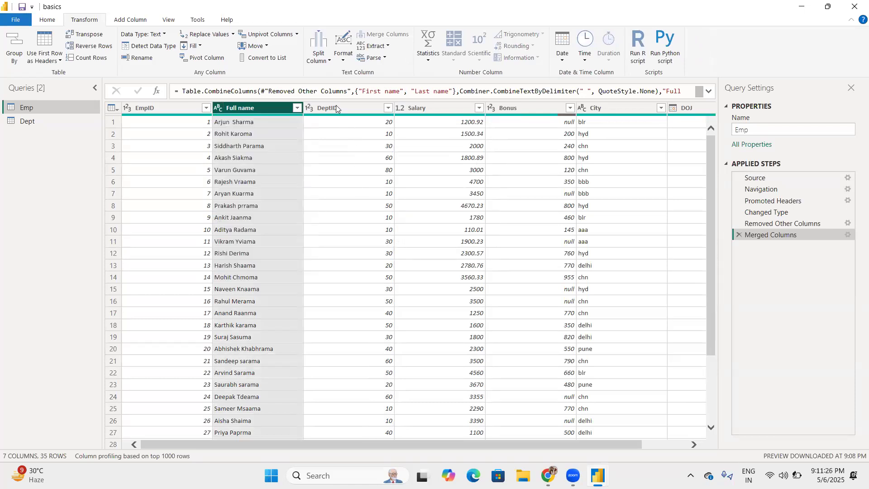
pyautogui.click(336, 105)
pyautogui.click(311, 108)
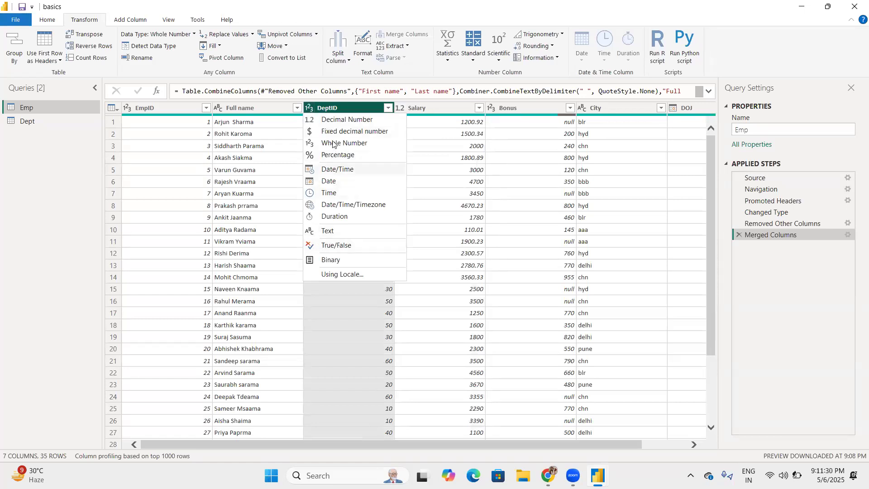
# Step: Change the Salary column's data type to Fixed decimal number
pyautogui.click(407, 108)
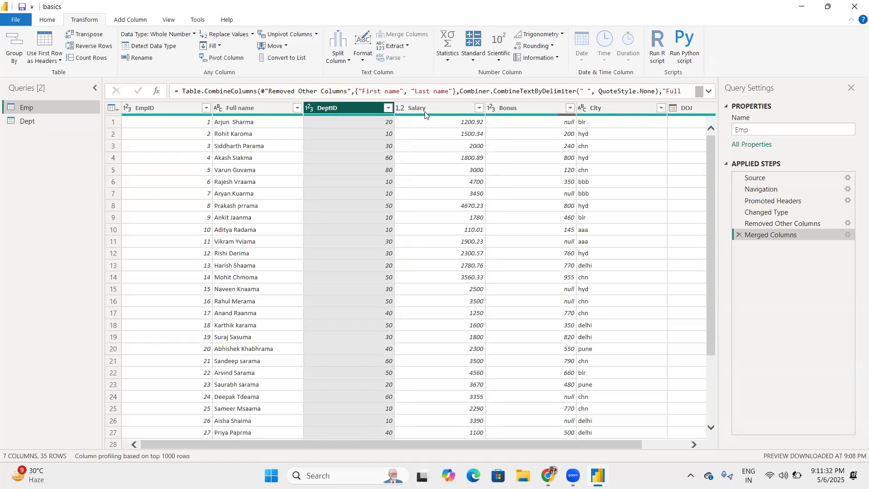
pyautogui.click(404, 108)
pyautogui.click(400, 108)
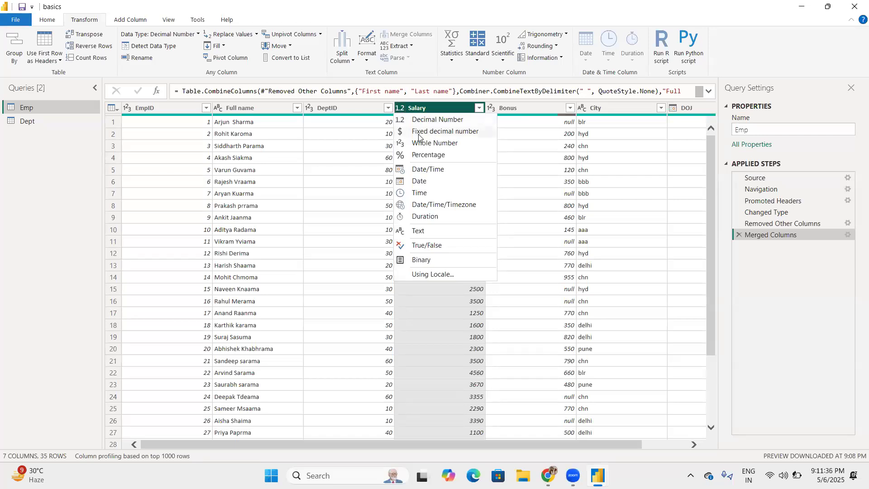
pyautogui.click(450, 132)
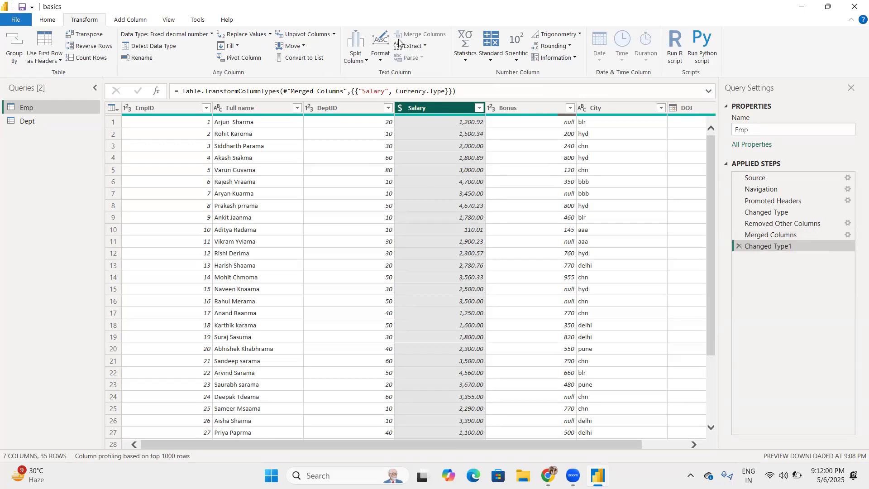
# Step: Try replacing null with 123 in the Bonus column, and delete the resulting Replaced Value step
pyautogui.click(511, 109)
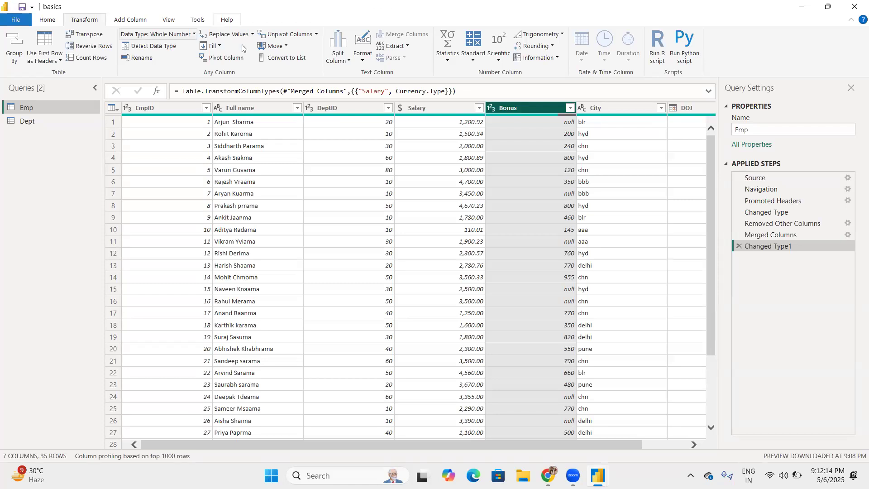
pyautogui.click(213, 47)
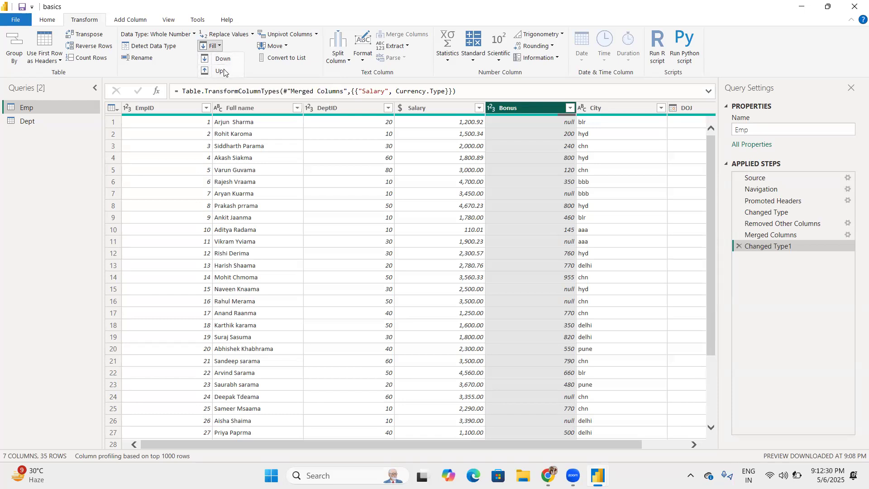
pyautogui.click(239, 33)
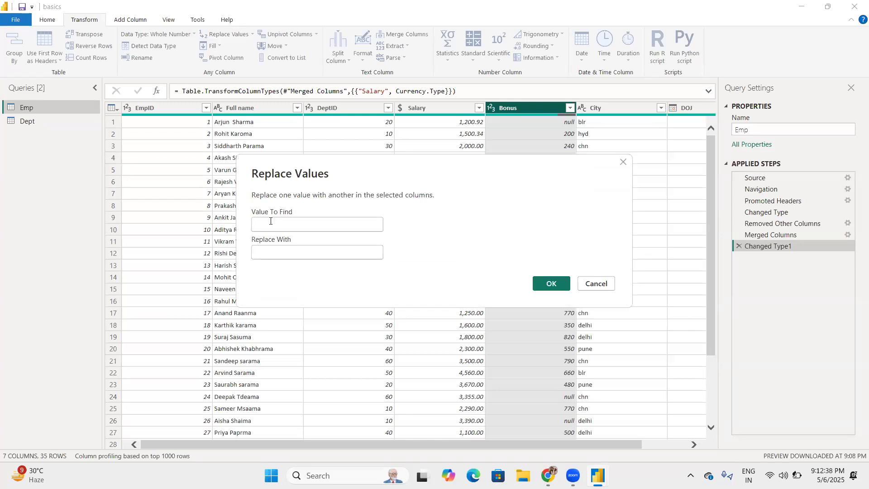
pyautogui.write('null')
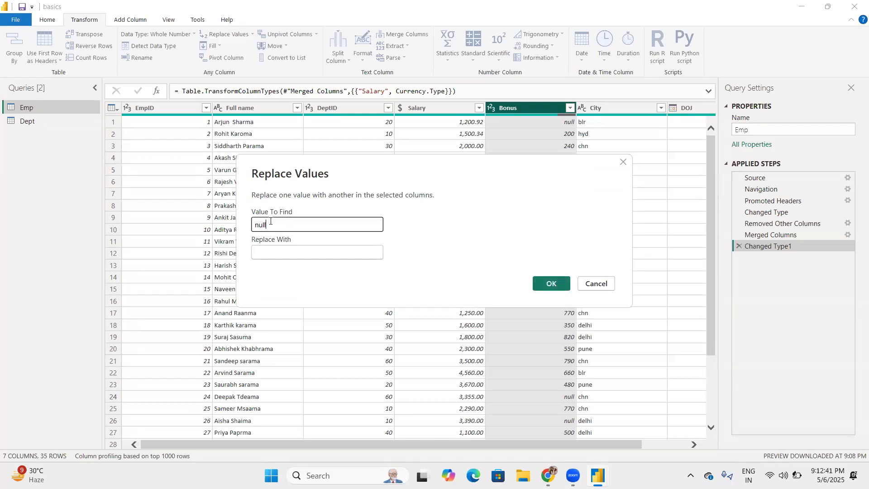
pyautogui.click(264, 256)
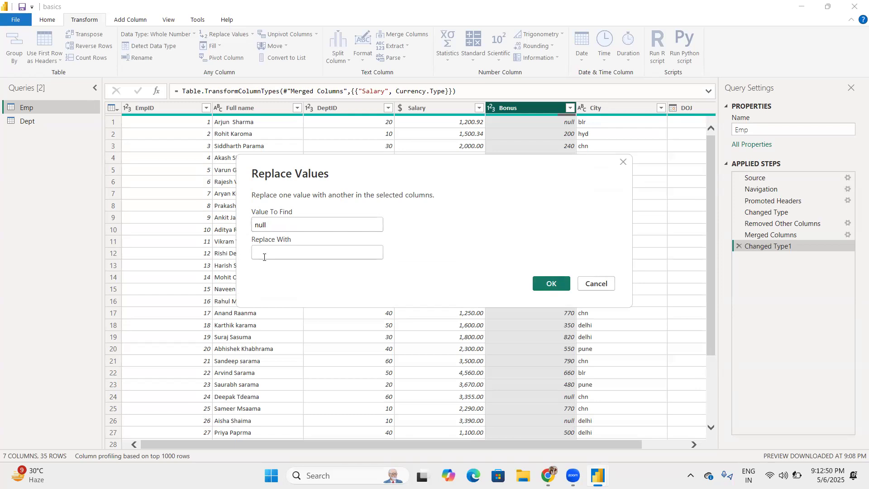
pyautogui.write('123')
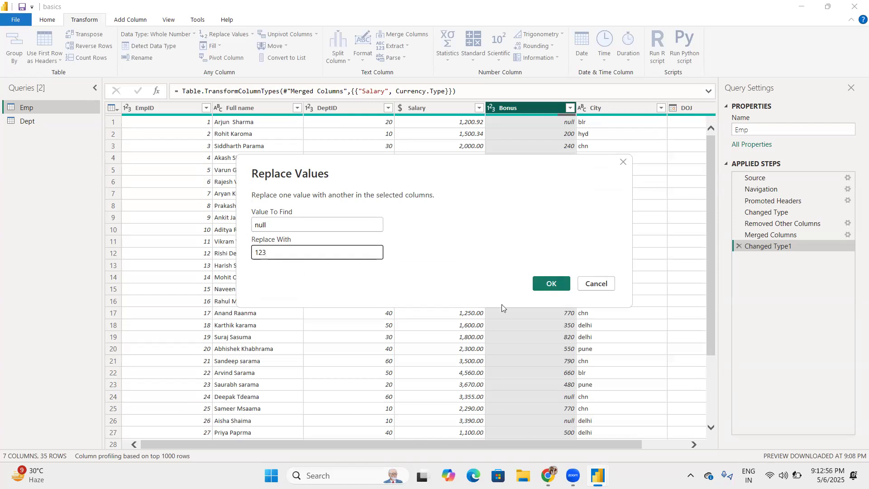
pyautogui.click(553, 285)
pyautogui.click(551, 284)
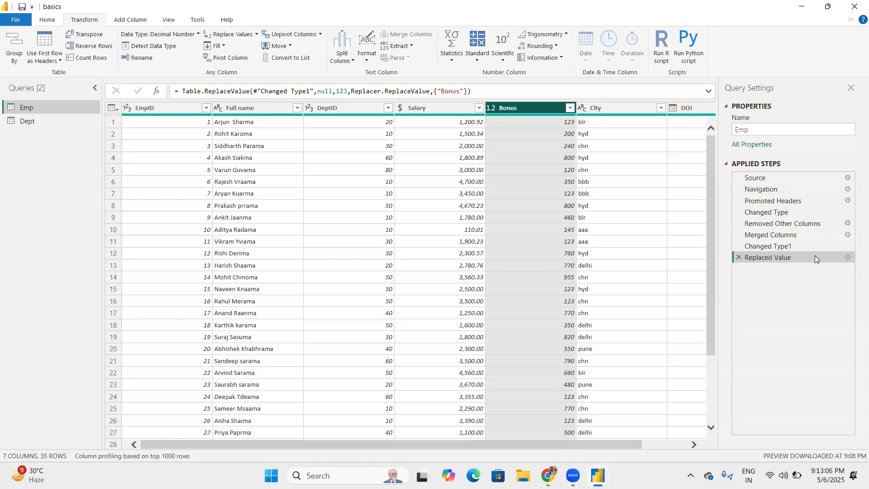
pyautogui.click(738, 258)
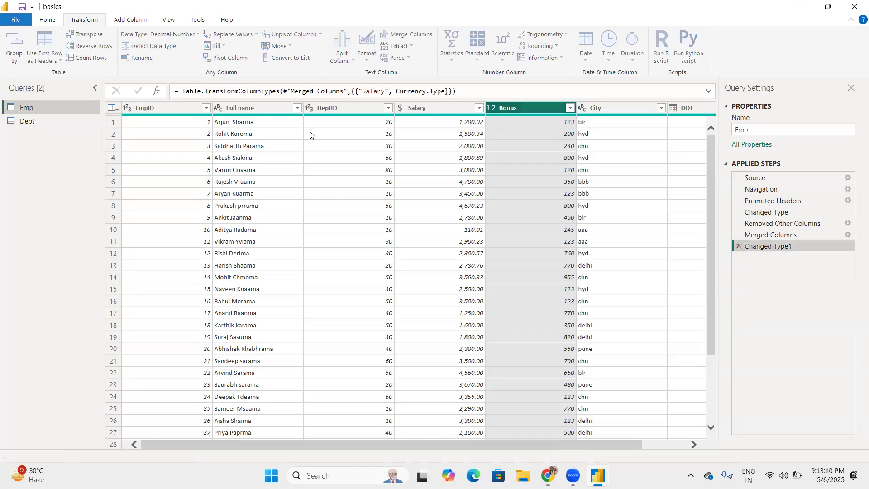
# Step: Try filling the Bonus column's null values upward, and delete the resulting Filled Up step
pyautogui.click(213, 47)
pyautogui.click(217, 71)
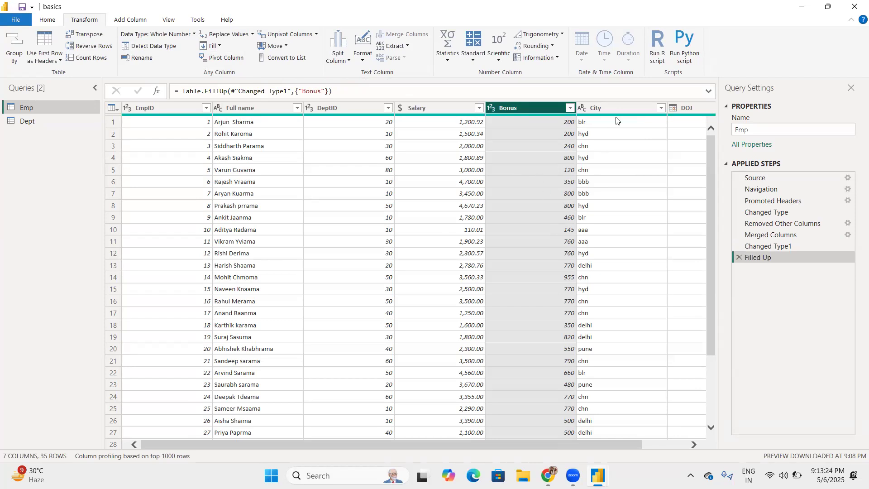
pyautogui.click(738, 257)
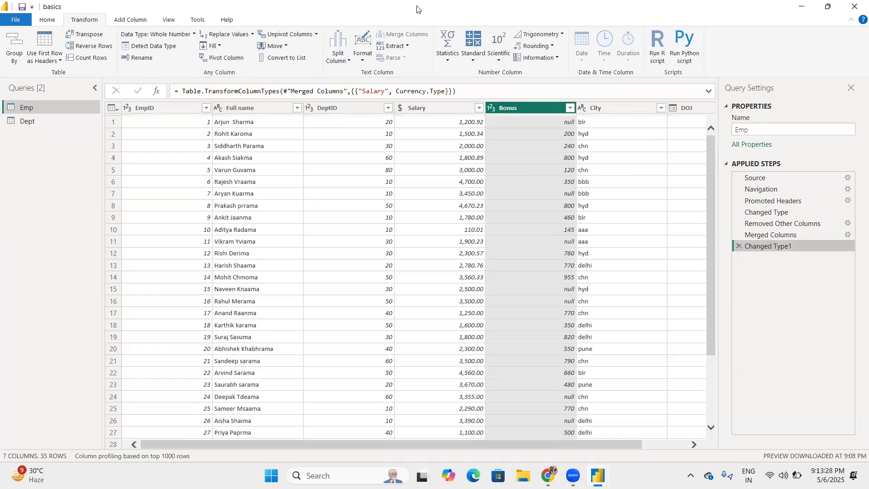
pyautogui.click(408, 157)
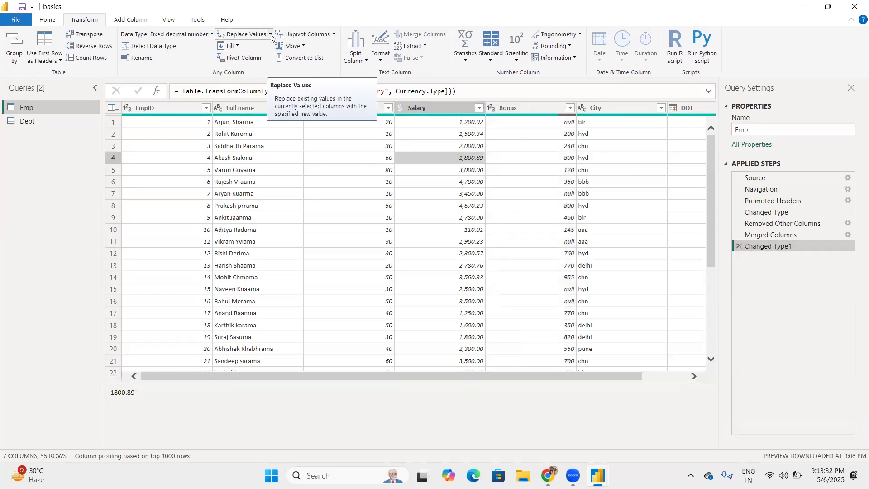
pyautogui.click(270, 35)
pyautogui.click(262, 50)
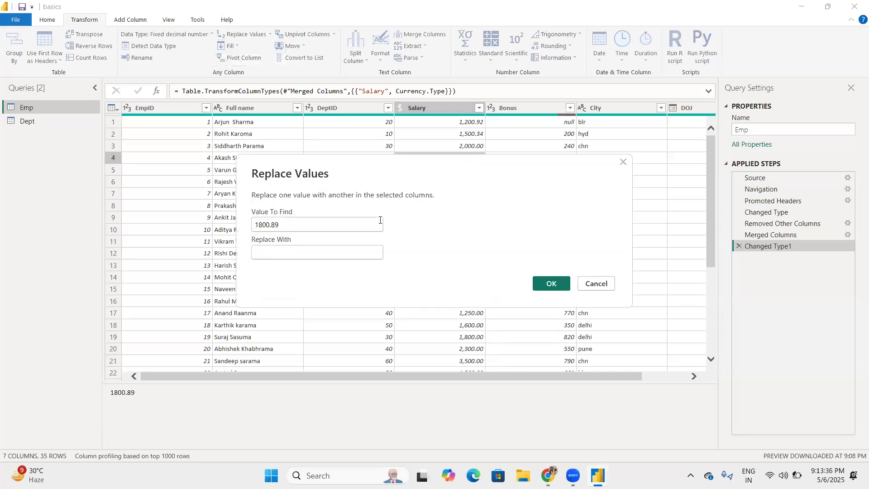
pyautogui.click(285, 225)
pyautogui.press('BackSpace')
pyautogui.press('BackSpace')
pyautogui.press('BackSpace')
pyautogui.press('BackSpace')
pyautogui.press('BackSpace')
pyautogui.press('BackSpace')
pyautogui.press('BackSpace')
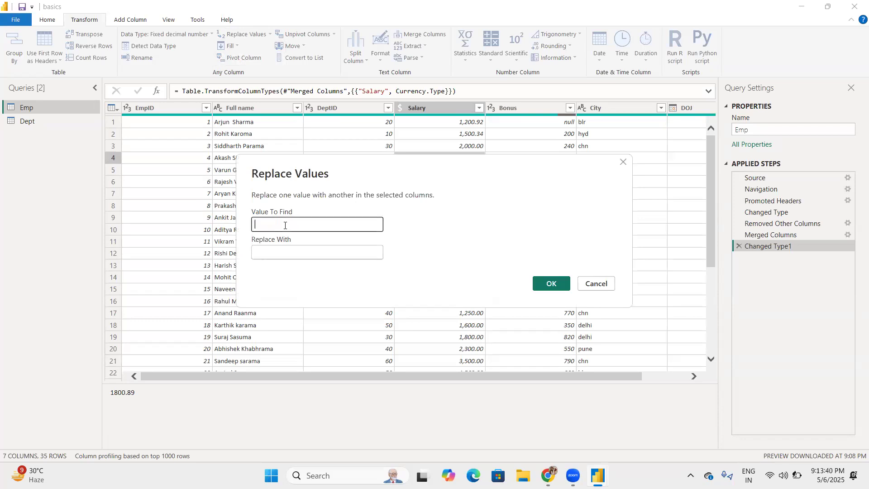
pyautogui.click(623, 163)
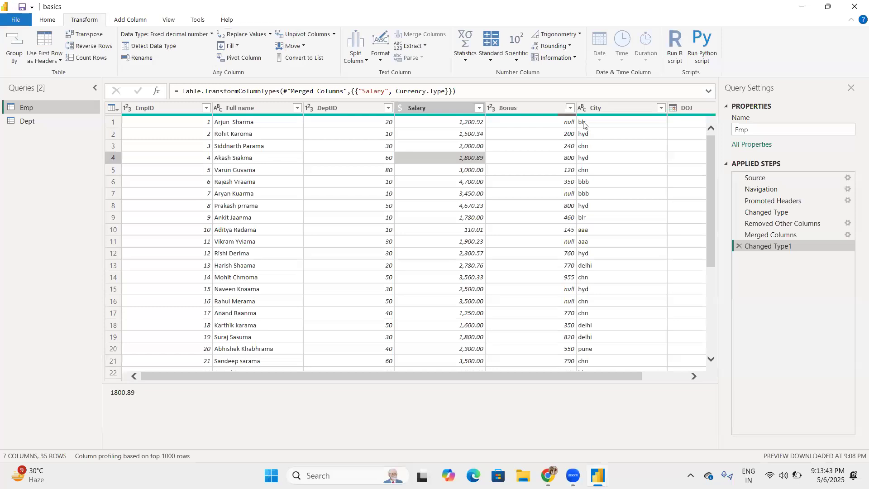
# Step: Replace every null value in the Bonus column with 123
pyautogui.click(527, 104)
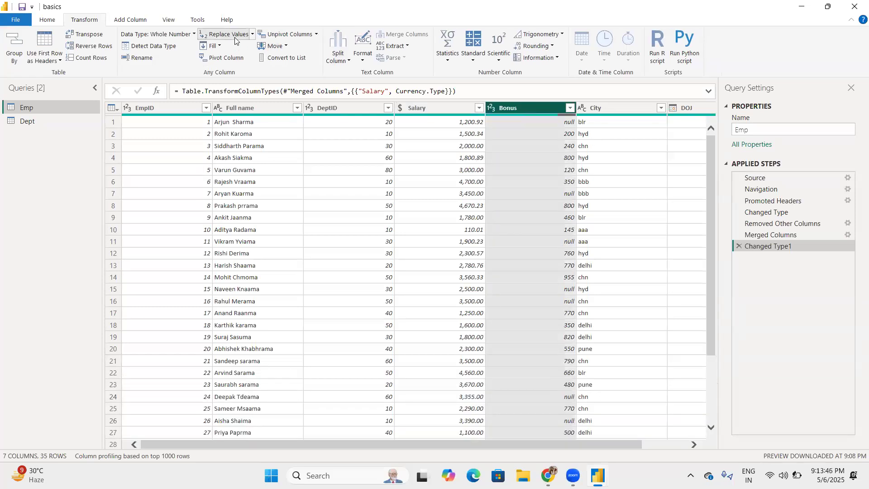
pyautogui.click(234, 38)
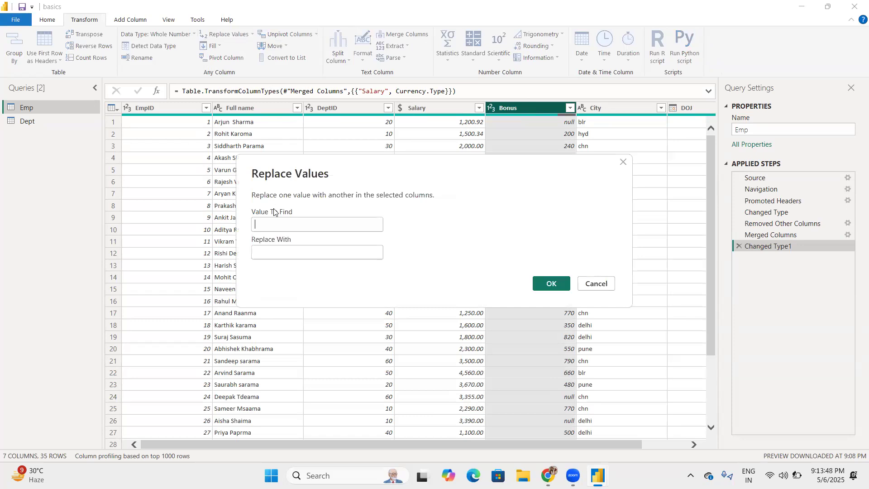
pyautogui.write('null')
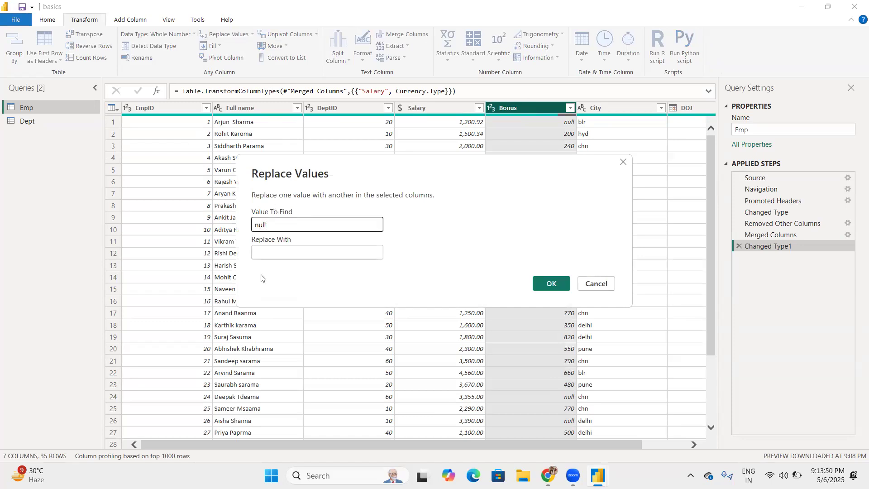
pyautogui.click(267, 246)
pyautogui.write('123')
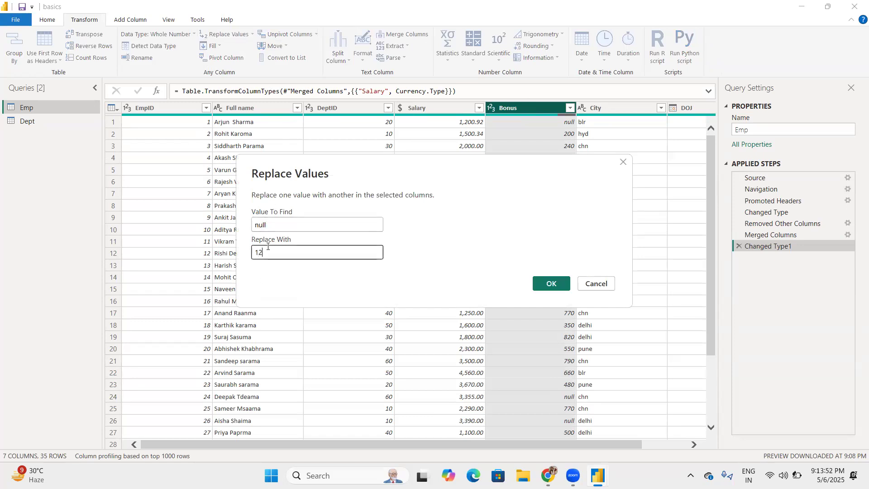
pyautogui.click(550, 285)
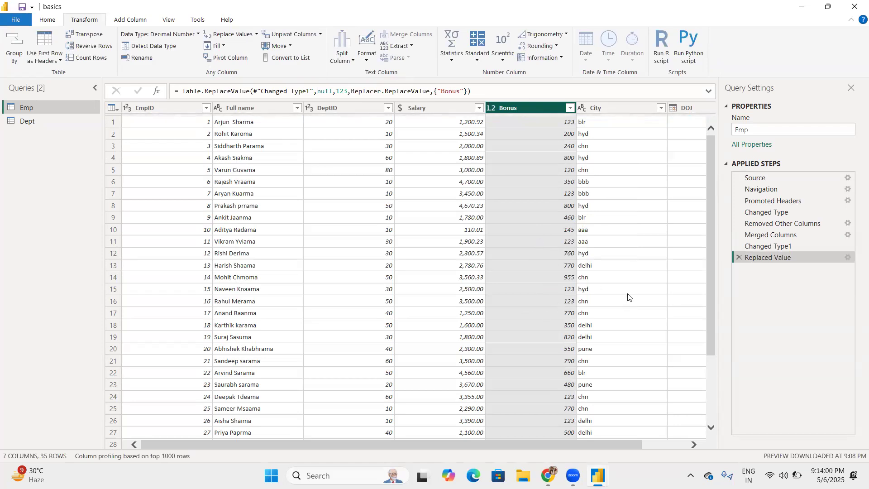
# Step: Capitalize each word in the City column
pyautogui.hscroll(2, 628, 298)
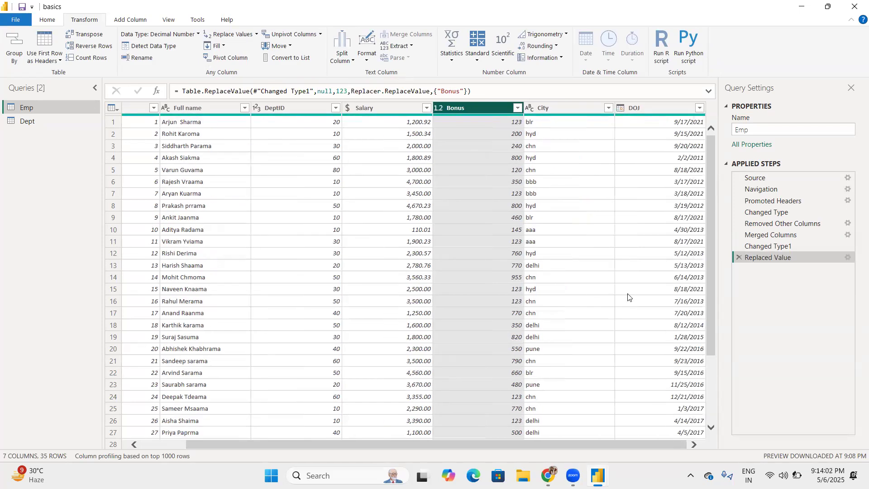
pyautogui.click(565, 107)
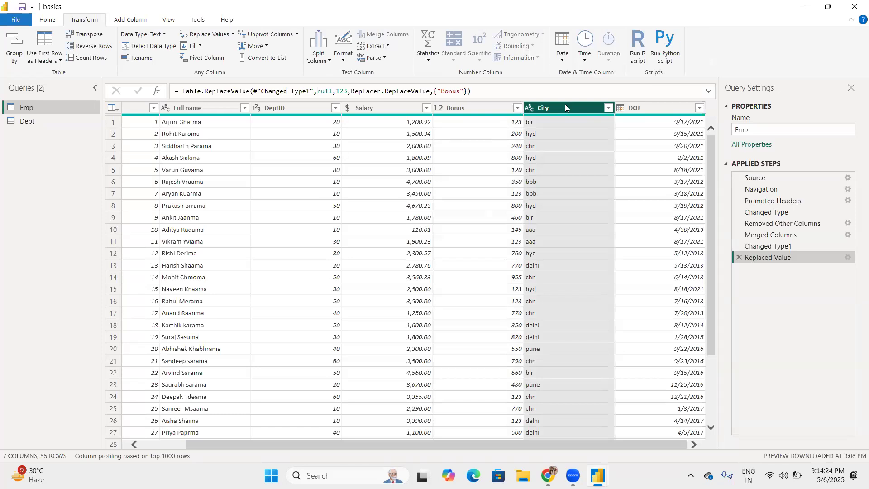
pyautogui.rightClick(565, 107)
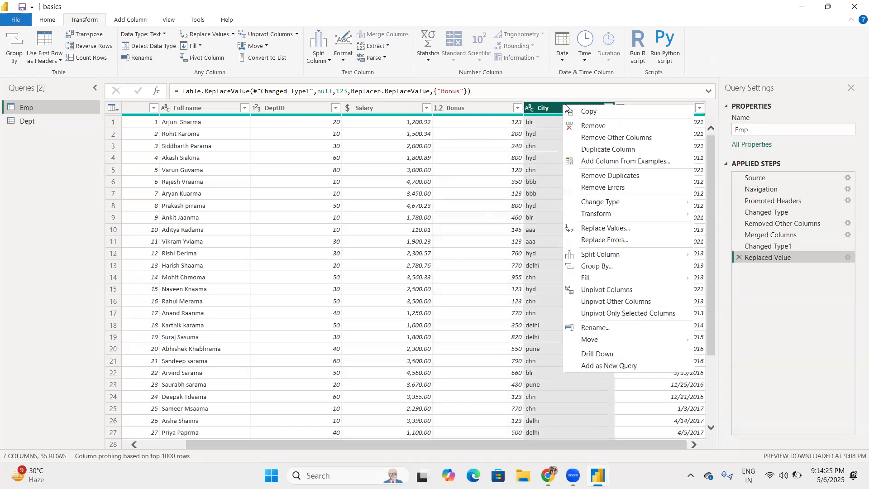
pyautogui.moveTo(612, 215)
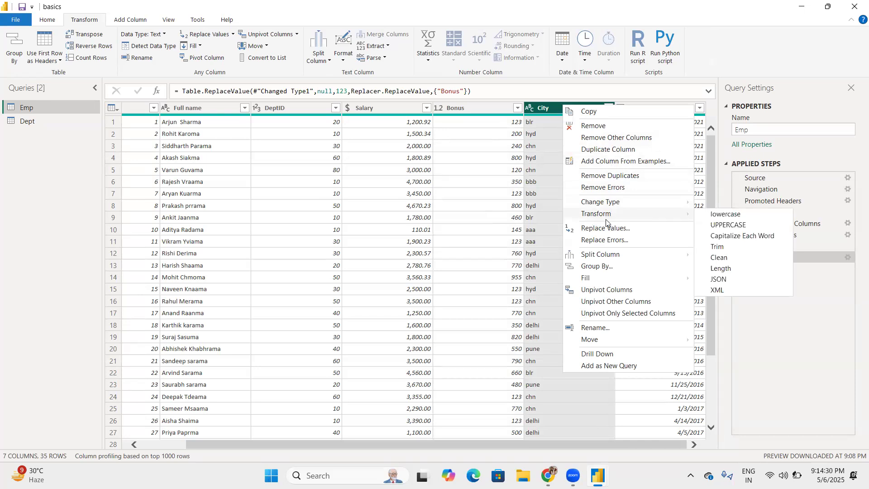
pyautogui.click(740, 240)
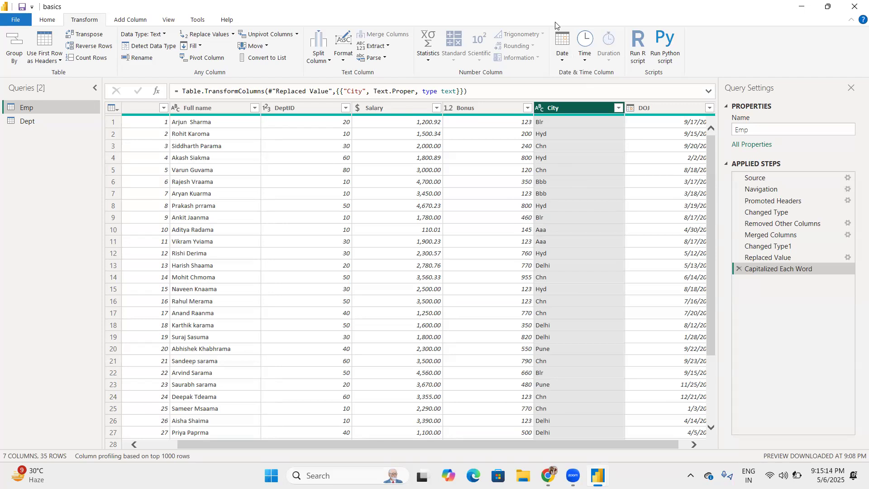
# Step: Replace Blr with Bengaluru in the City column
pyautogui.click(220, 34)
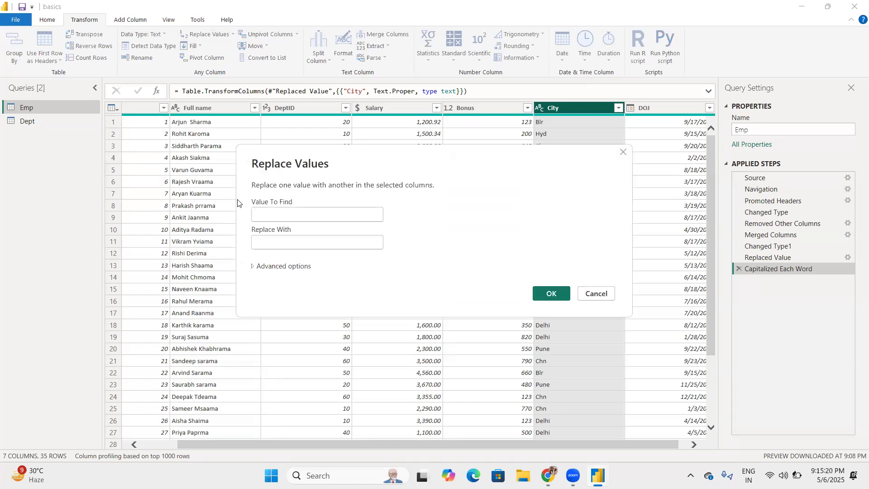
pyautogui.write('Blr')
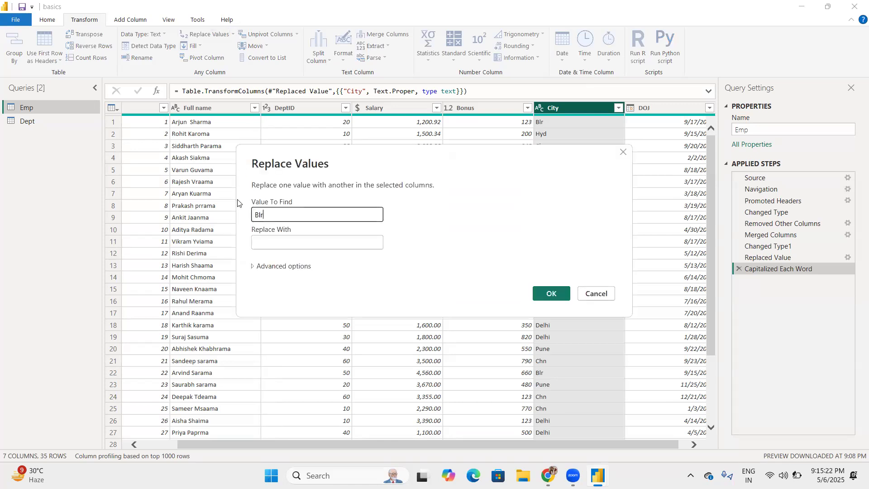
pyautogui.click(270, 243)
pyautogui.write('Bengaluru')
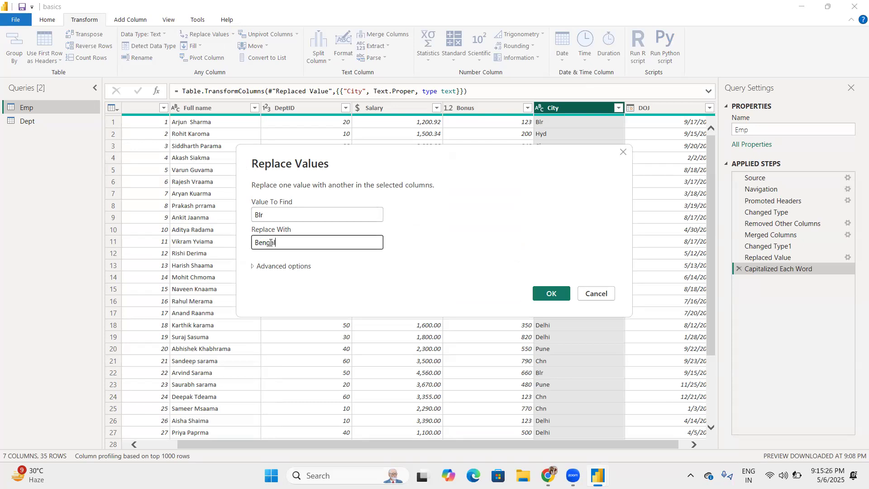
pyautogui.click(548, 293)
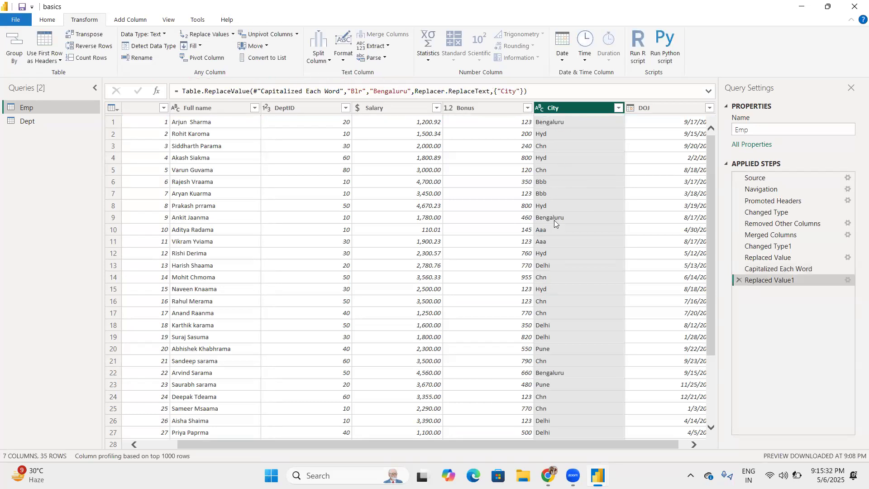
# Step: Replace Hyd with Hyderabad in the City column
pyautogui.click(222, 35)
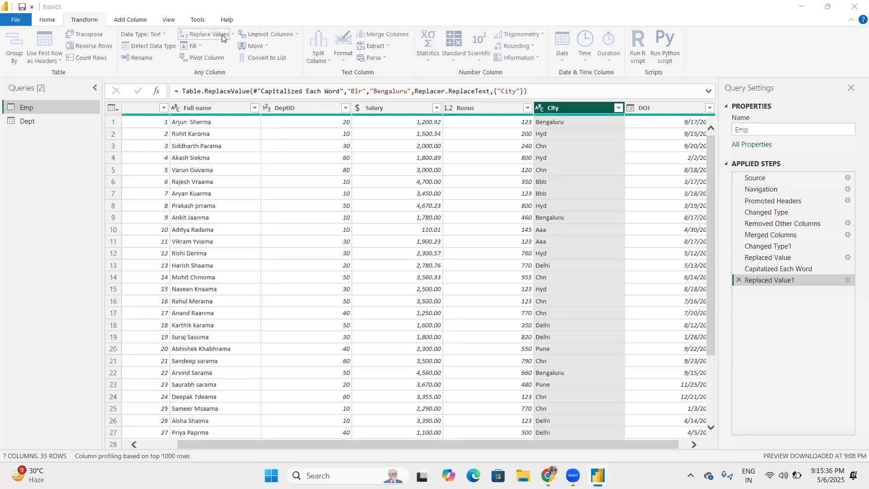
pyautogui.write('Hyd')
pyautogui.click(264, 242)
pyautogui.write('Hyderabad')
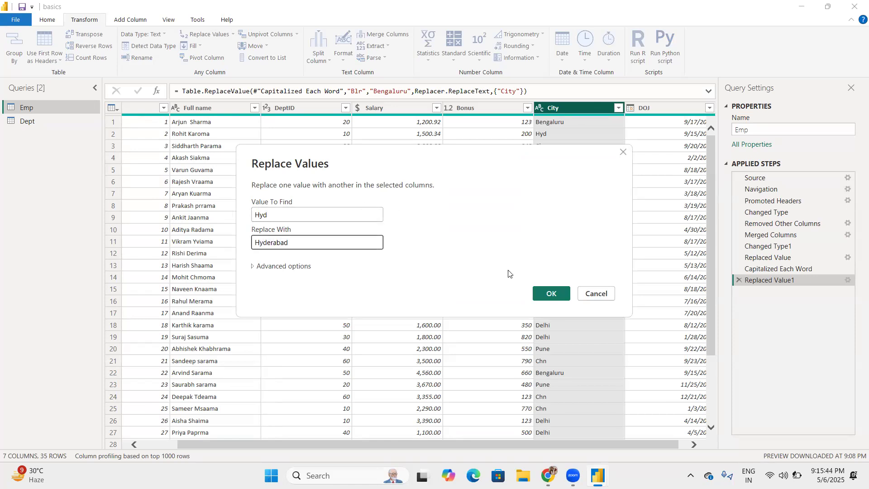
pyautogui.click(549, 294)
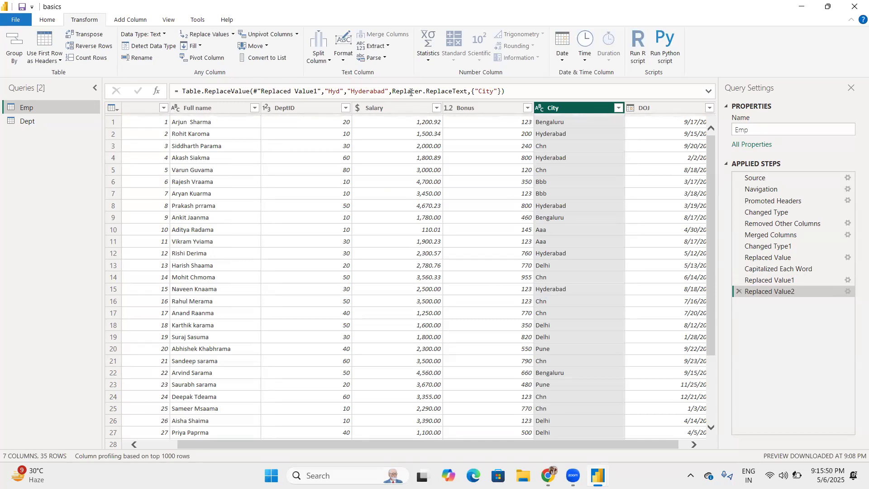
# Step: Replace Chn with Chennai in the City column
pyautogui.click(199, 35)
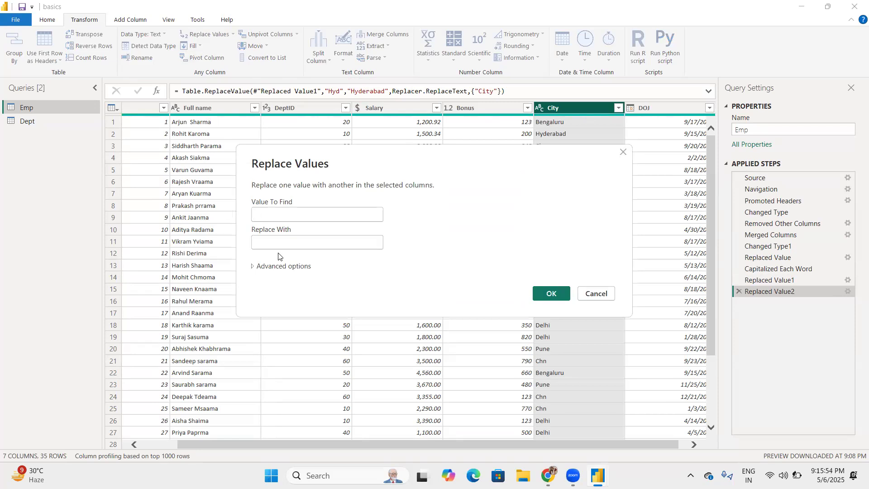
pyautogui.write('Chn')
pyautogui.click(282, 238)
pyautogui.write('Chennai')
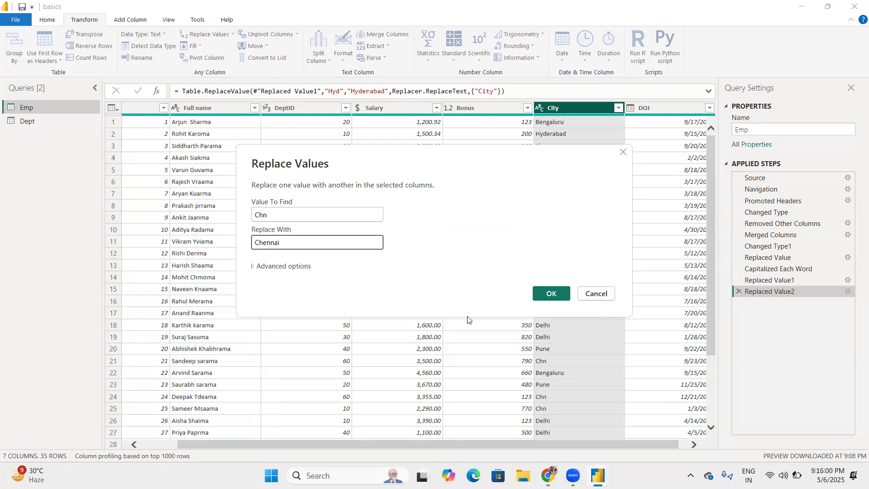
pyautogui.click(552, 294)
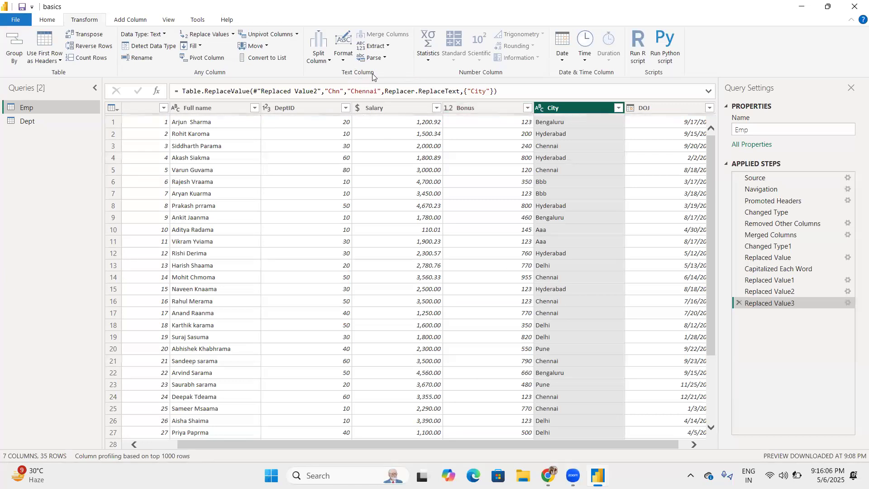
# Step: Replace Bbb with Mumbai in the City column
pyautogui.click(207, 40)
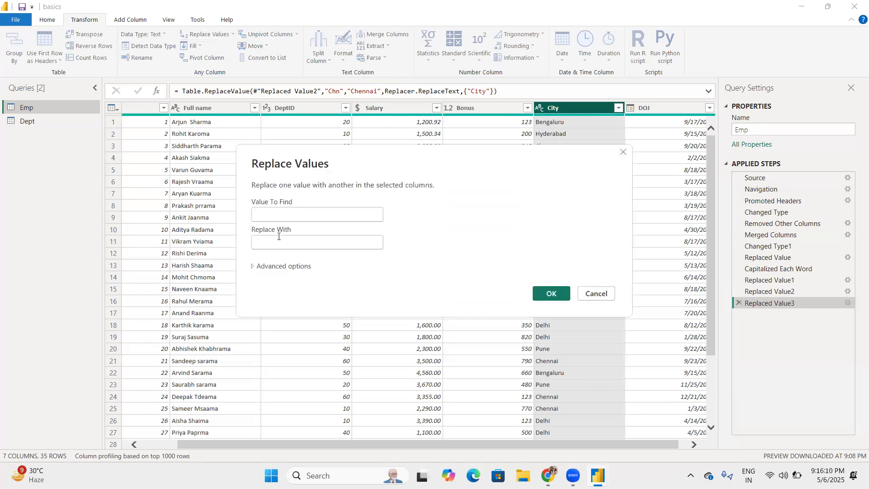
pyautogui.write('Bbb')
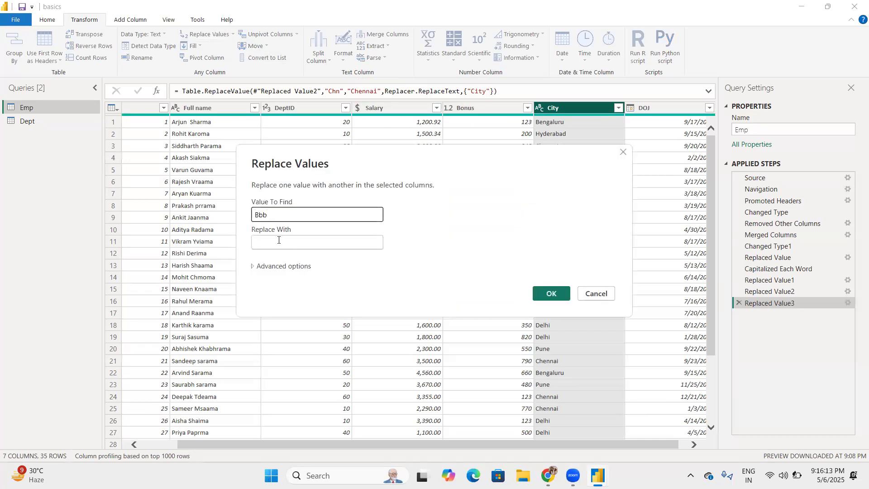
pyautogui.click(278, 241)
pyautogui.write('Mumbai')
pyautogui.click(559, 298)
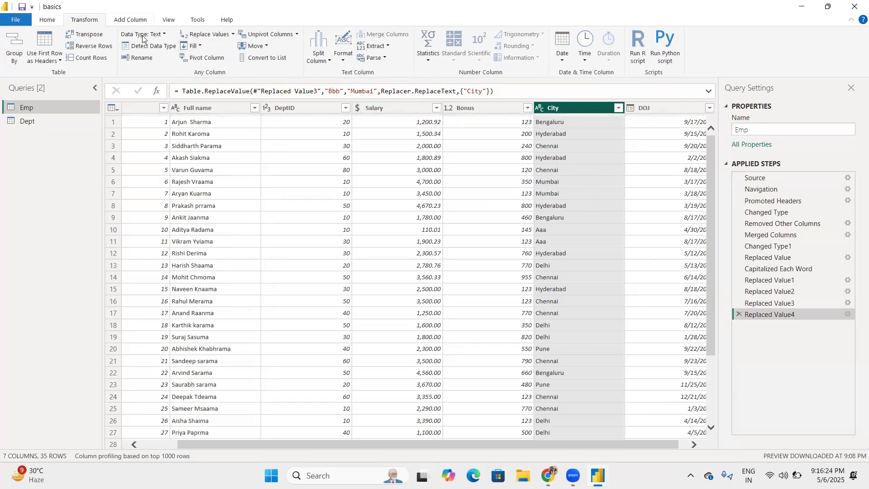
# Step: Replace Aaa with Agra in the City column
pyautogui.click(200, 35)
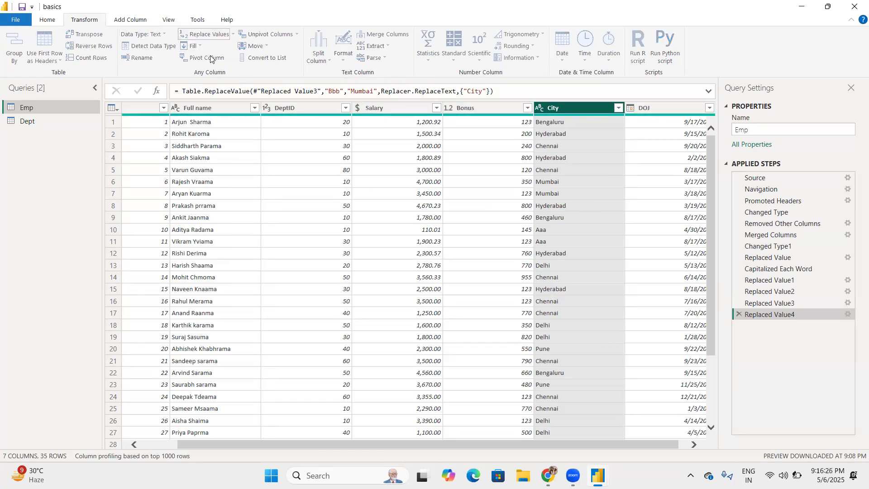
pyautogui.write('Aaa')
pyautogui.click(272, 239)
pyautogui.write('A')
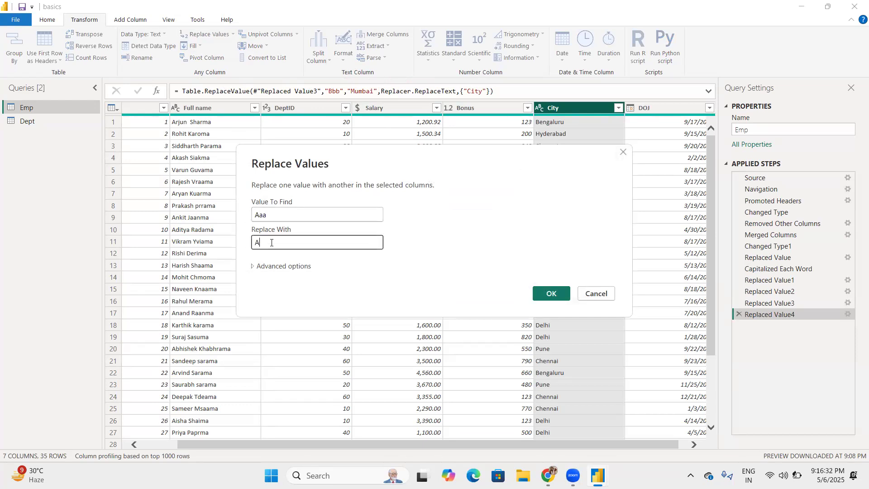
pyautogui.write('gra')
pyautogui.click(552, 294)
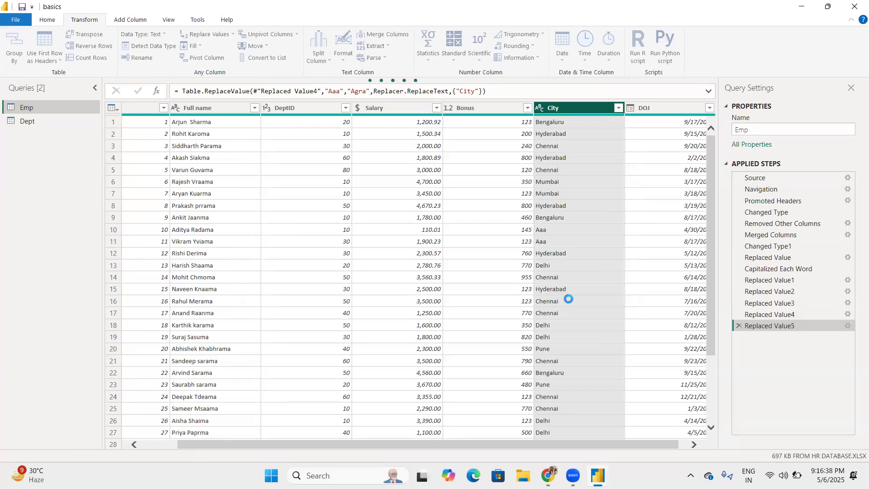
# Step: Review the replaced values in the City column through the last row of the Emp query
pyautogui.scroll(-3, 586, 354)
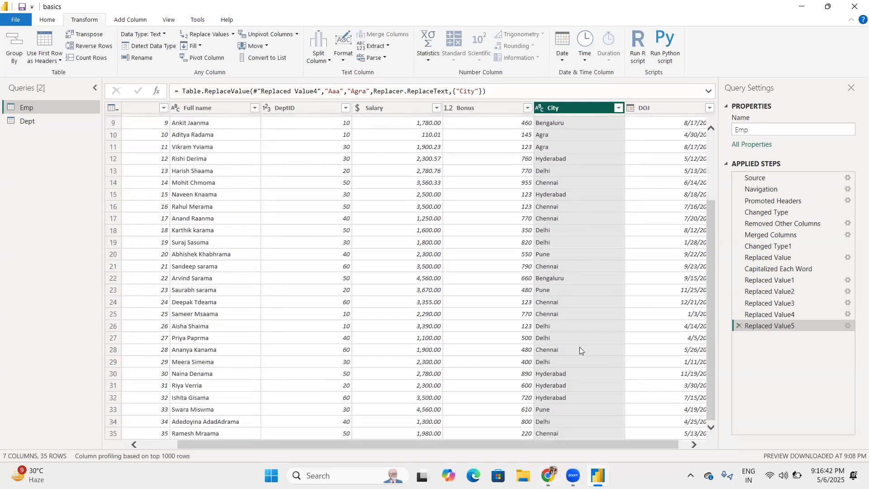
pyautogui.scroll(3, 585, 225)
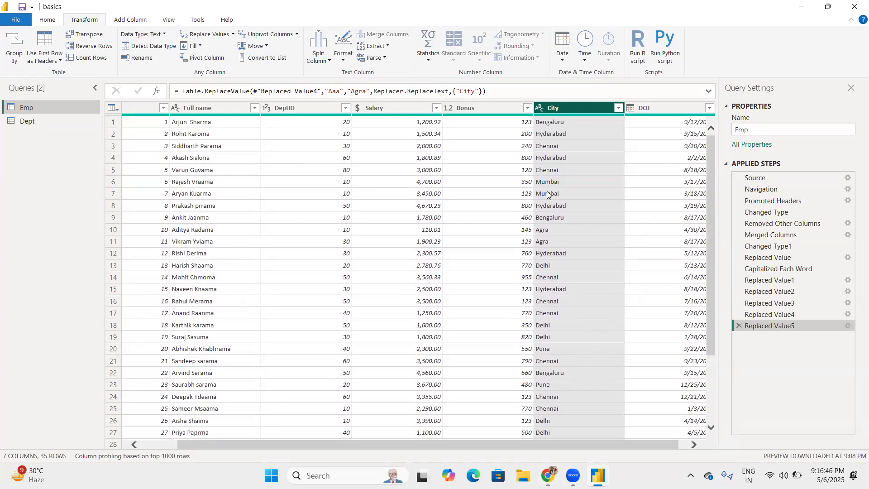
pyautogui.click(537, 182)
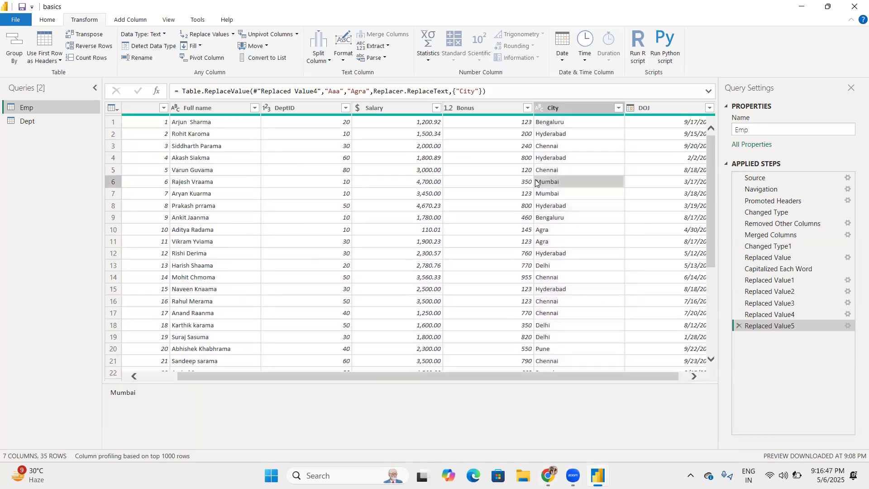
pyautogui.click(570, 146)
pyautogui.click(574, 107)
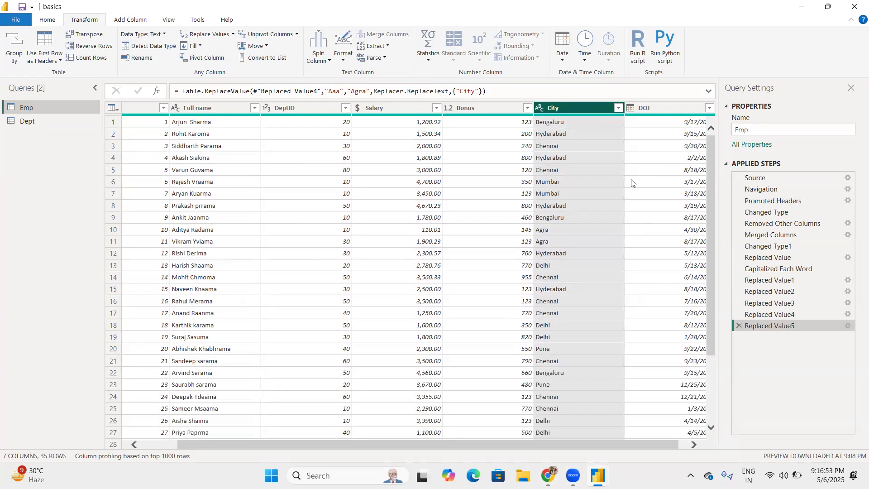
pyautogui.hscroll(-3, 631, 181)
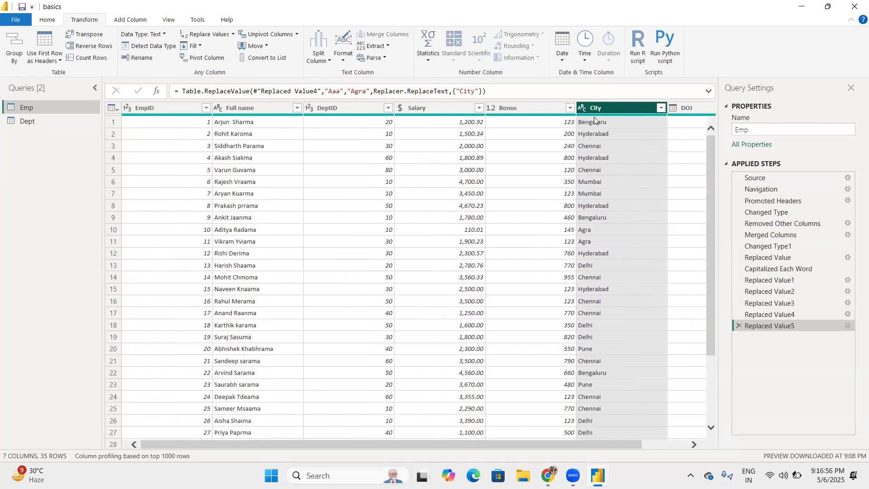
# Step: Examine the data type options of the City, Bonus and DOJ columns without changing them
pyautogui.click(587, 109)
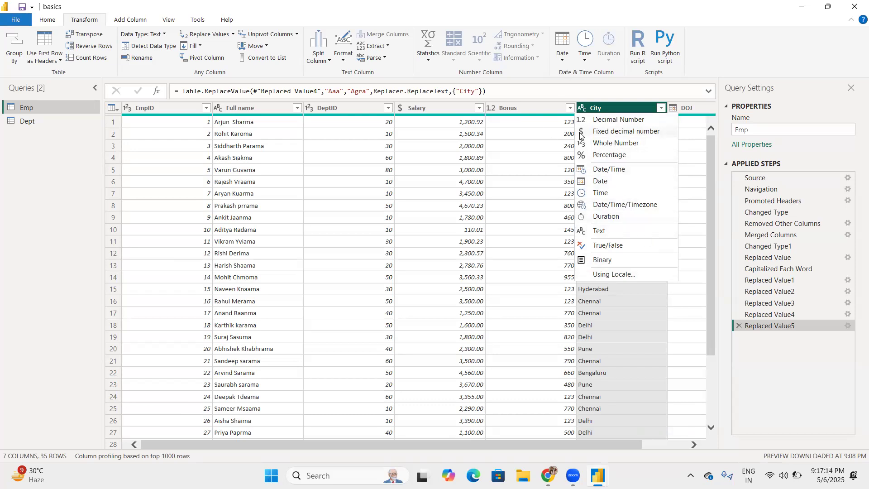
pyautogui.click(544, 89)
pyautogui.press('Return')
pyautogui.click(565, 164)
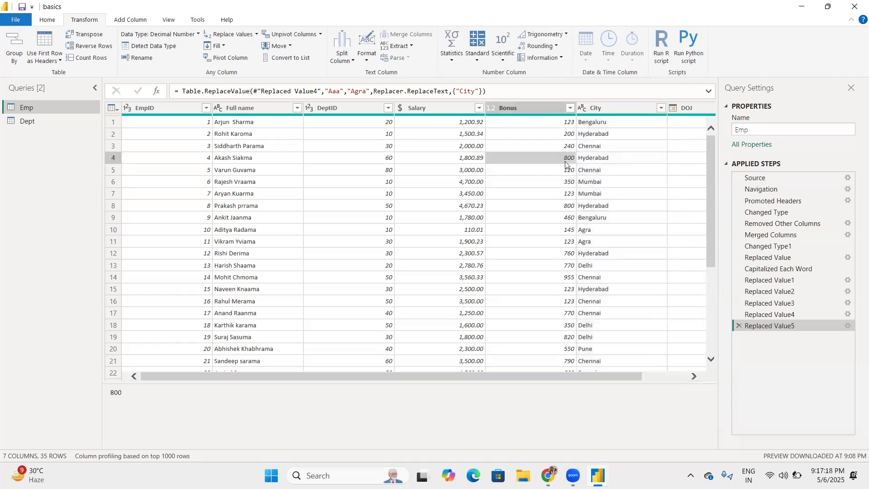
pyautogui.click(491, 110)
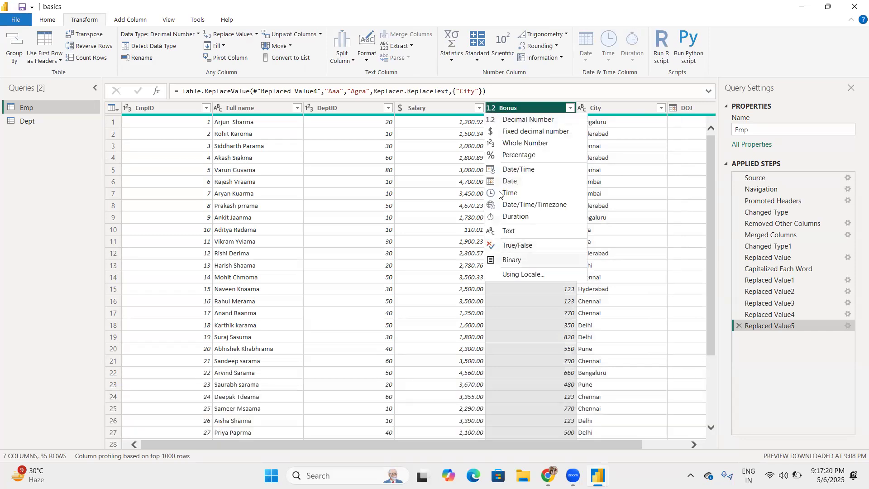
pyautogui.click(414, 221)
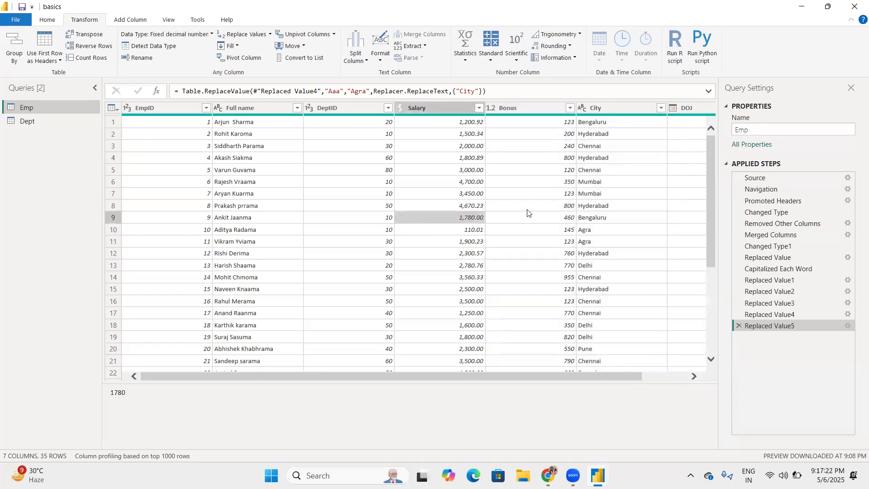
pyautogui.scroll(-5, 527, 213)
pyautogui.scroll(5, 528, 214)
pyautogui.hscroll(2, 528, 213)
pyautogui.hscroll(1, 528, 213)
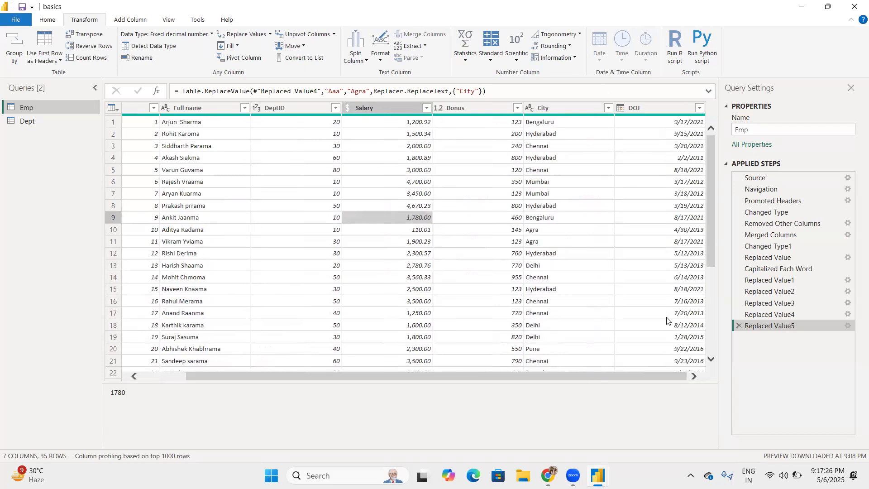
pyautogui.click(620, 108)
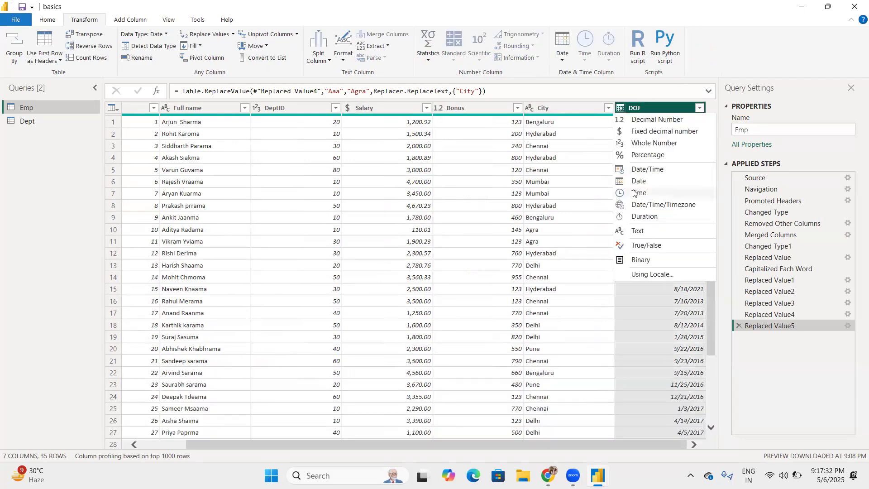
pyautogui.click(627, 74)
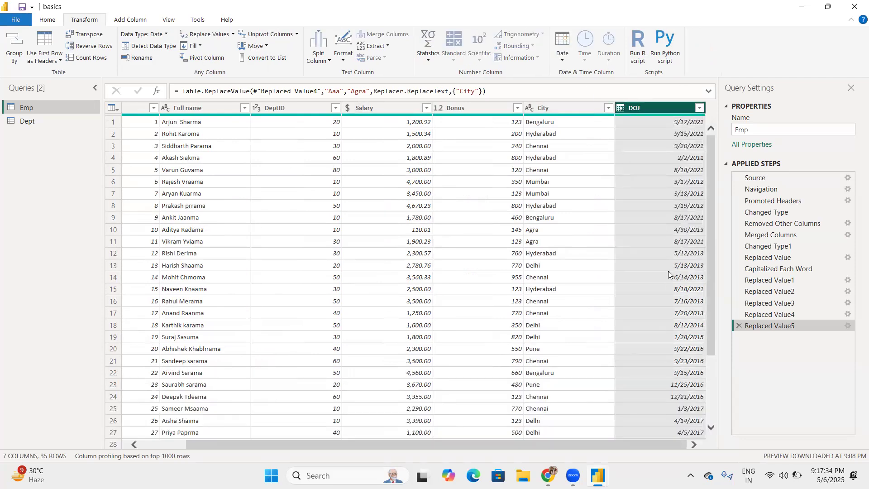
pyautogui.hscroll(-2, 586, 260)
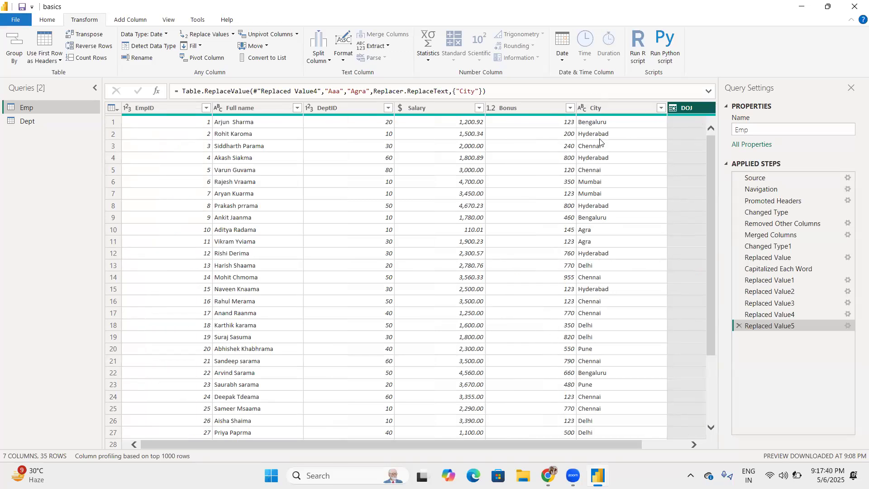
pyautogui.click(617, 113)
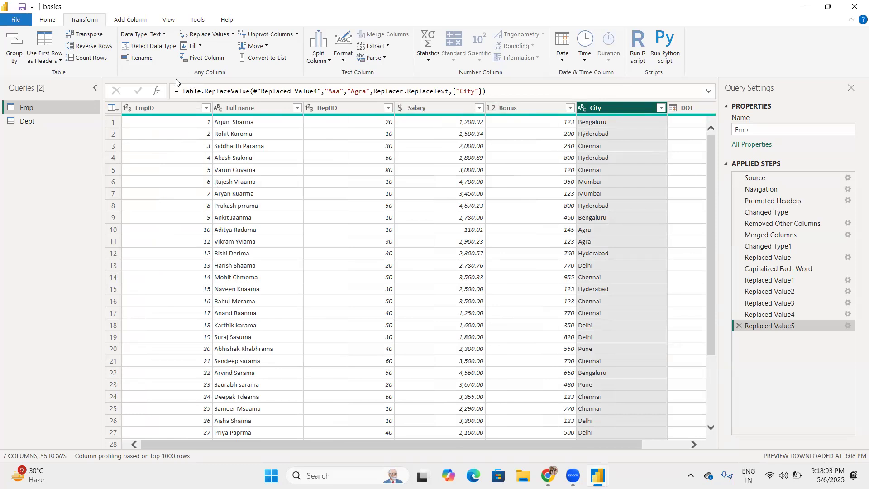
pyautogui.click(350, 143)
pyautogui.moveTo(597, 476)
pyautogui.click(538, 413)
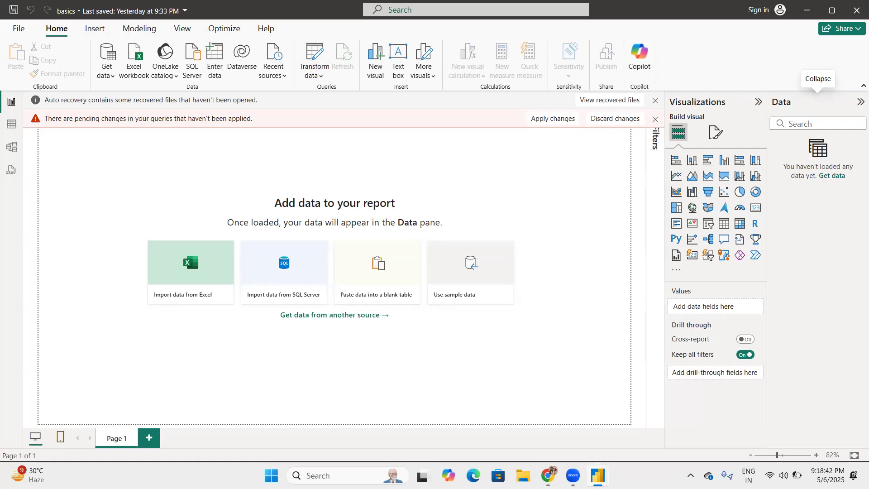
pyautogui.moveTo(597, 475)
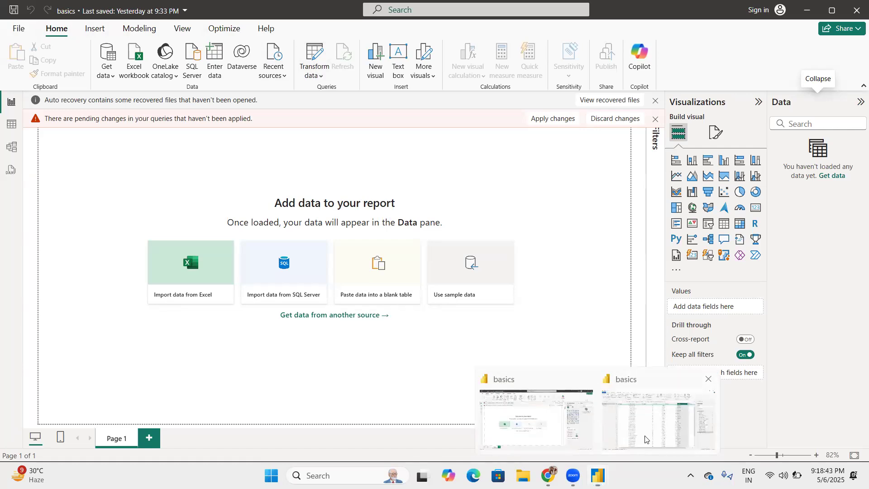
pyautogui.click(644, 435)
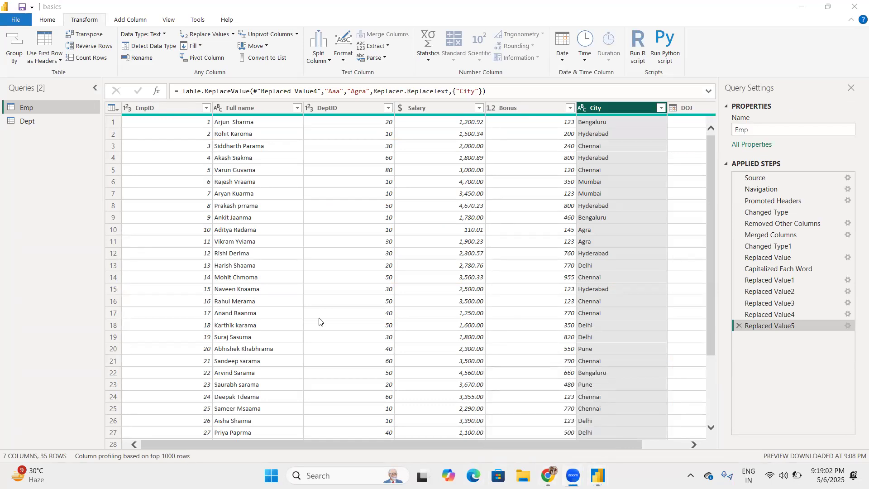
pyautogui.click(530, 312)
pyautogui.moveTo(573, 475)
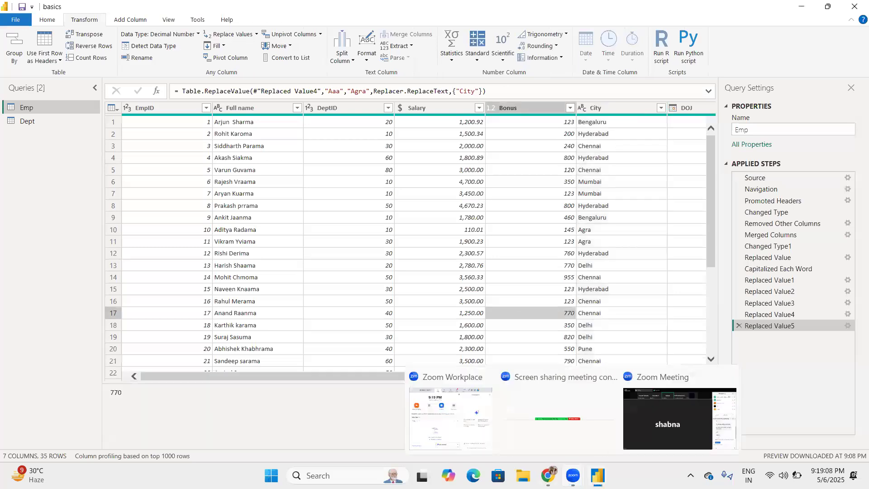
pyautogui.click(652, 429)
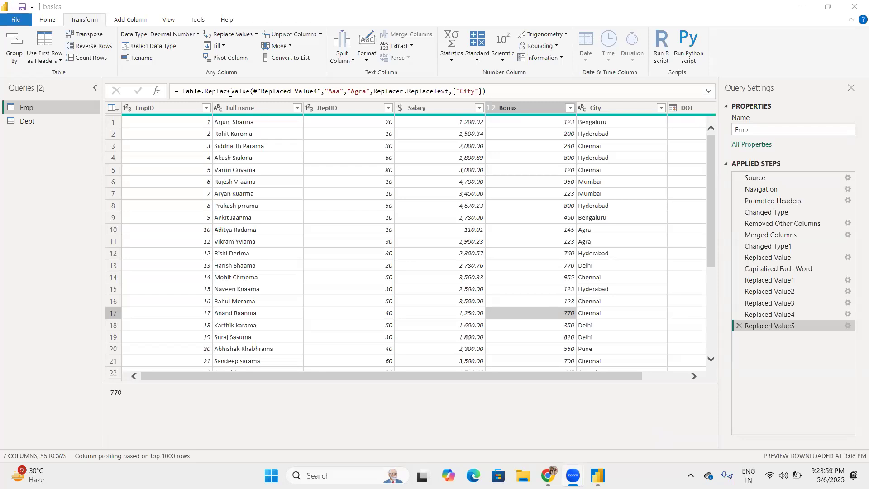
# Step: Close the query editor and apply the Emp query transformations to the data model
pyautogui.hscroll(2, 550, 254)
pyautogui.hscroll(1, 550, 253)
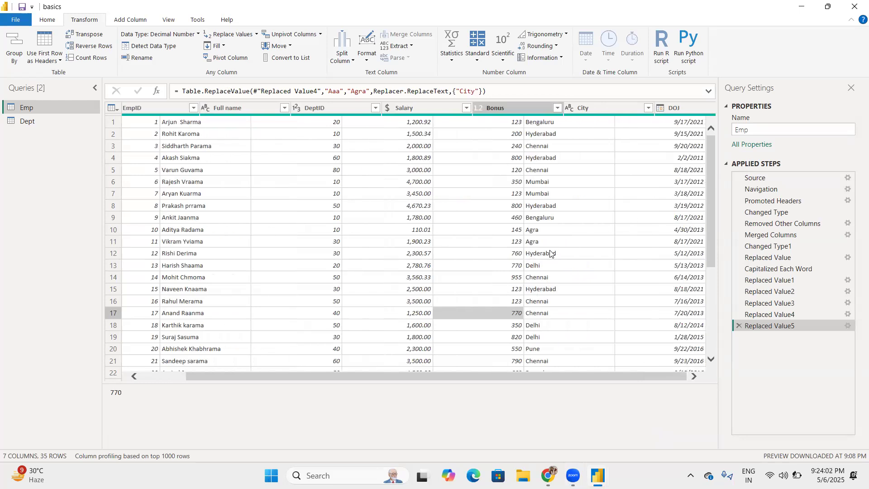
pyautogui.hscroll(-3, 550, 254)
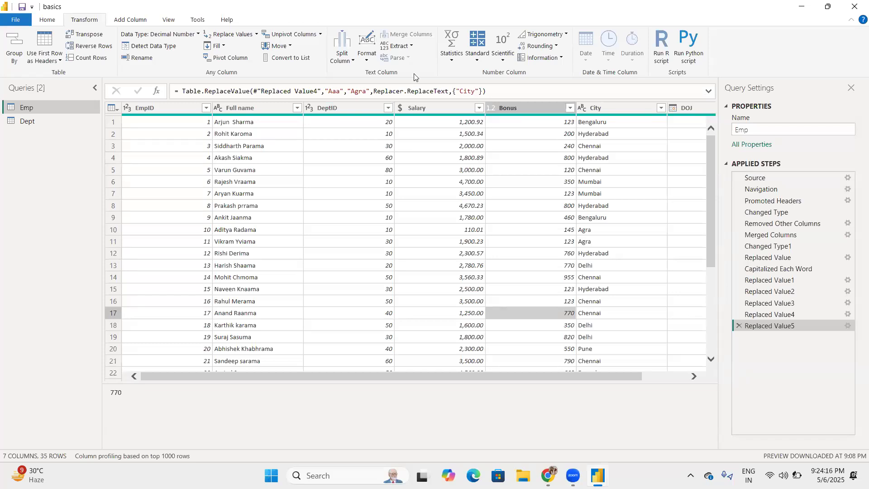
pyautogui.click(15, 20)
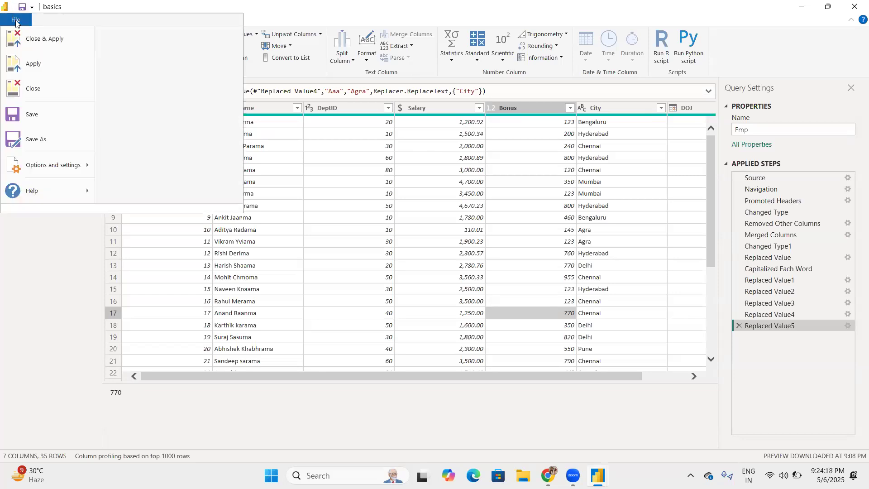
pyautogui.click(44, 40)
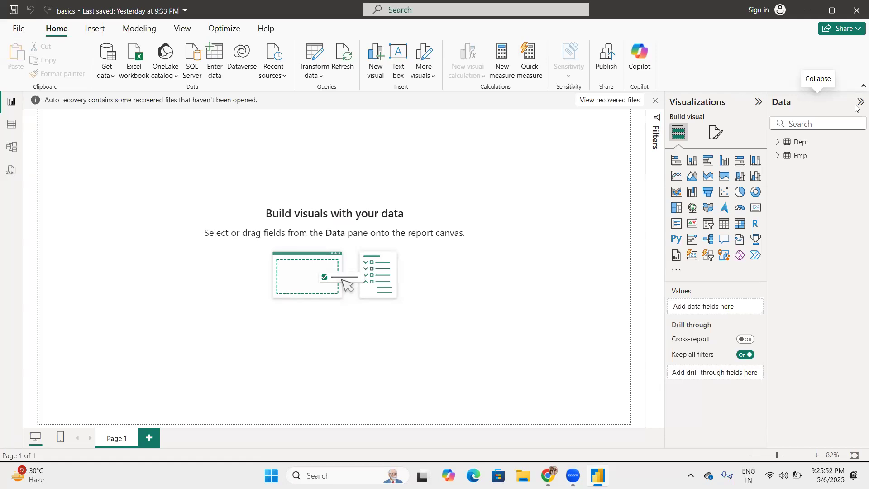
# Step: Expand the Dept and Emp field lists, and view the data of both tables in the table view
pyautogui.click(778, 142)
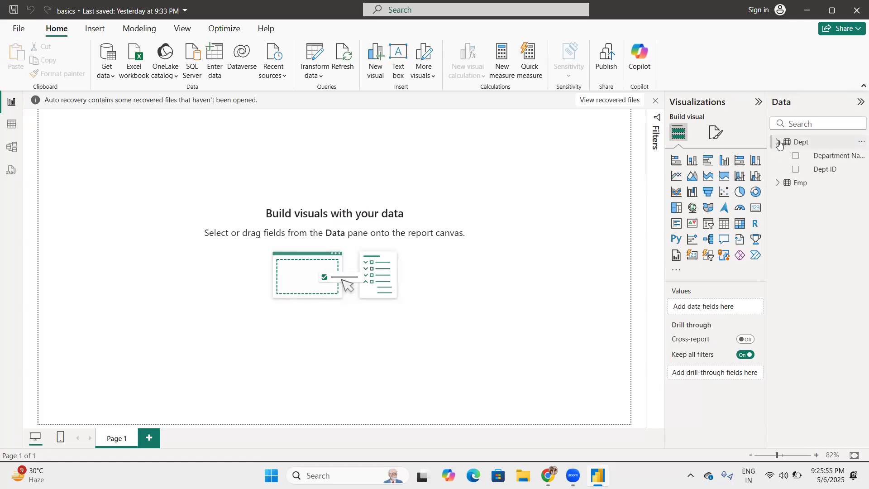
pyautogui.click(777, 183)
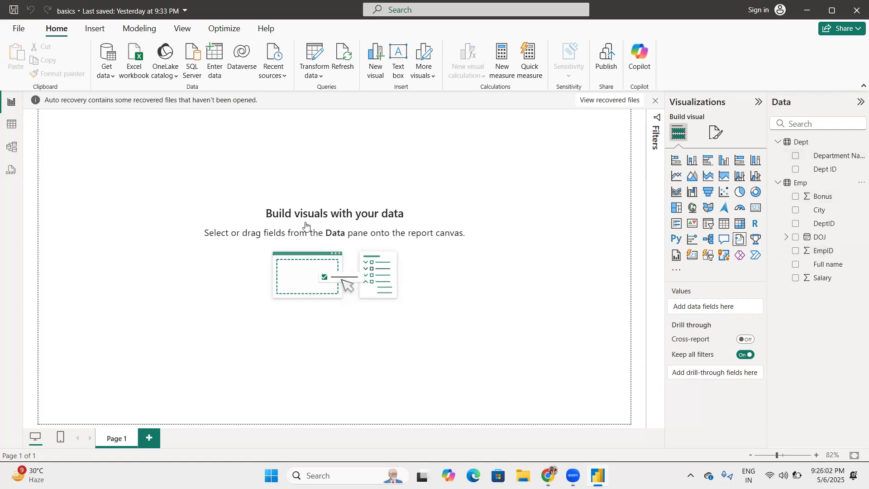
pyautogui.click(14, 132)
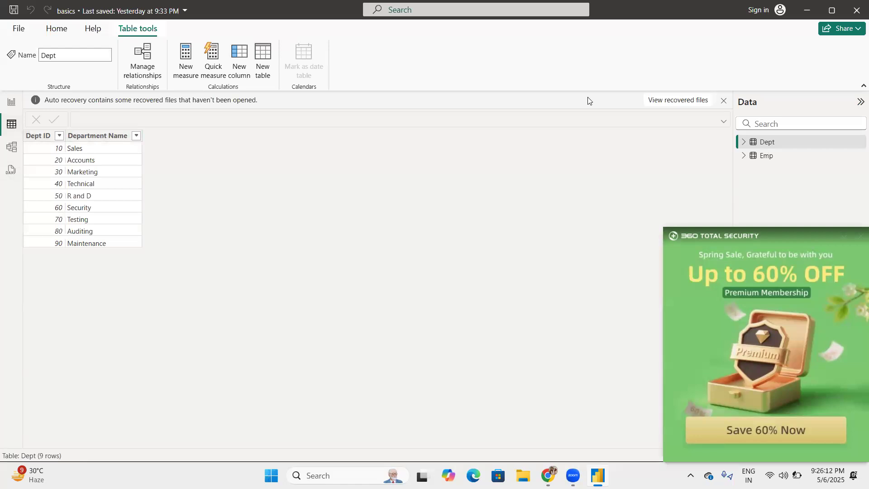
pyautogui.click(782, 161)
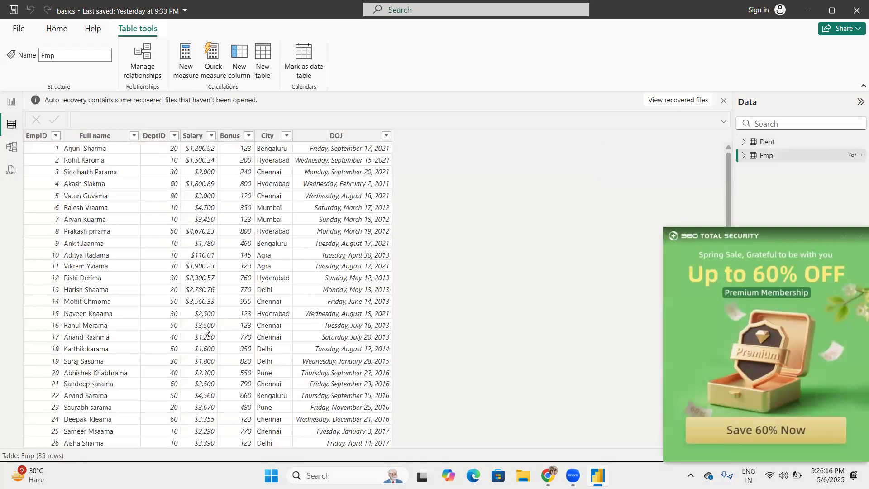
# Step: Examine the date format options of the DOJ column without changing them, and look through the Emp rows
pyautogui.scroll(-3, 205, 330)
pyautogui.click(350, 137)
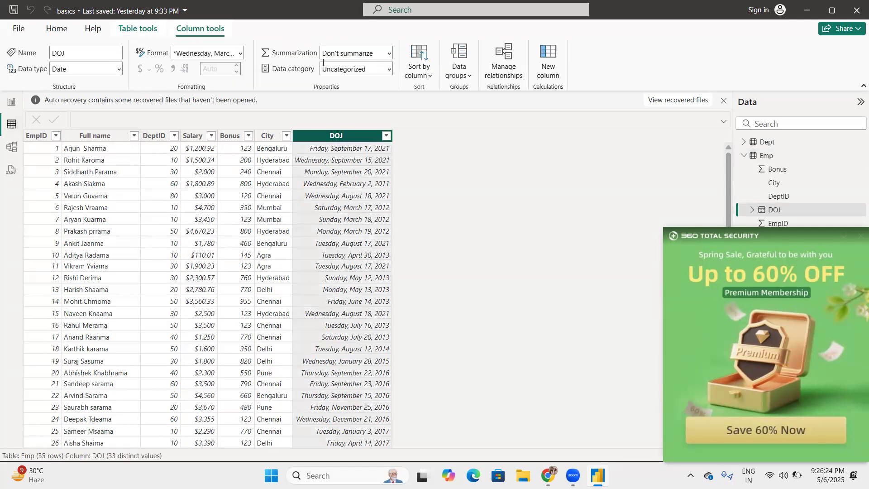
pyautogui.click(240, 54)
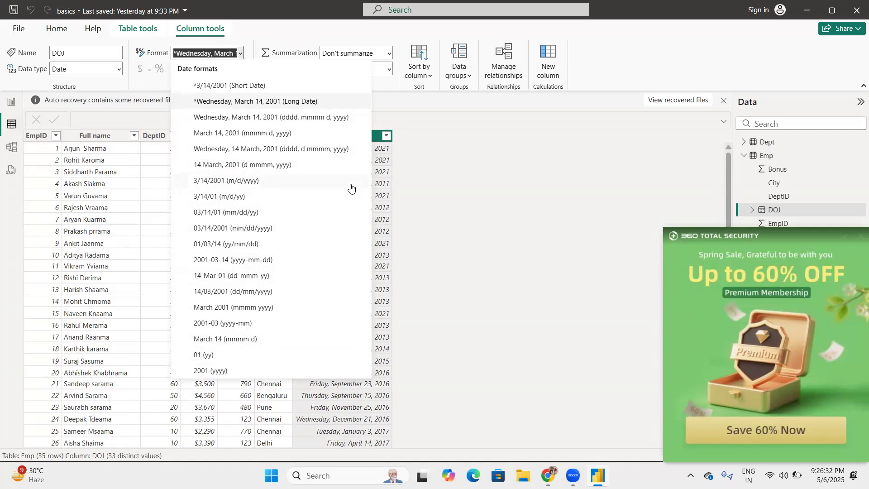
pyautogui.click(444, 175)
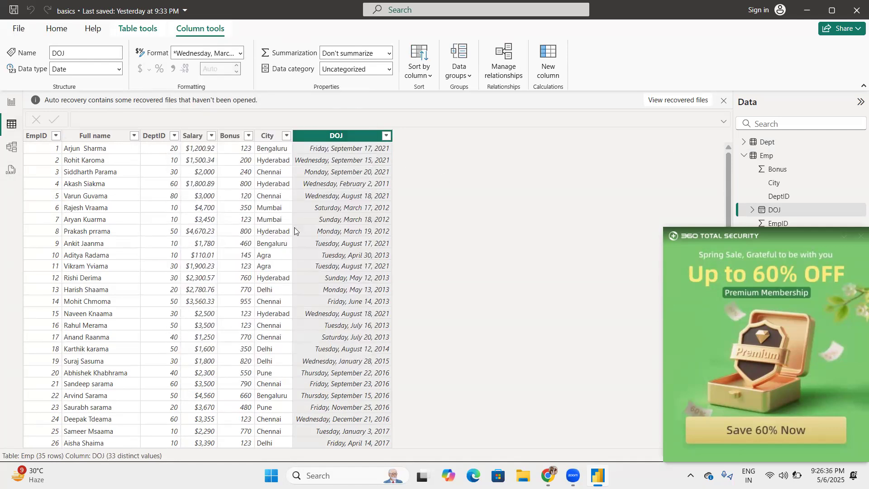
pyautogui.scroll(-3, 95, 330)
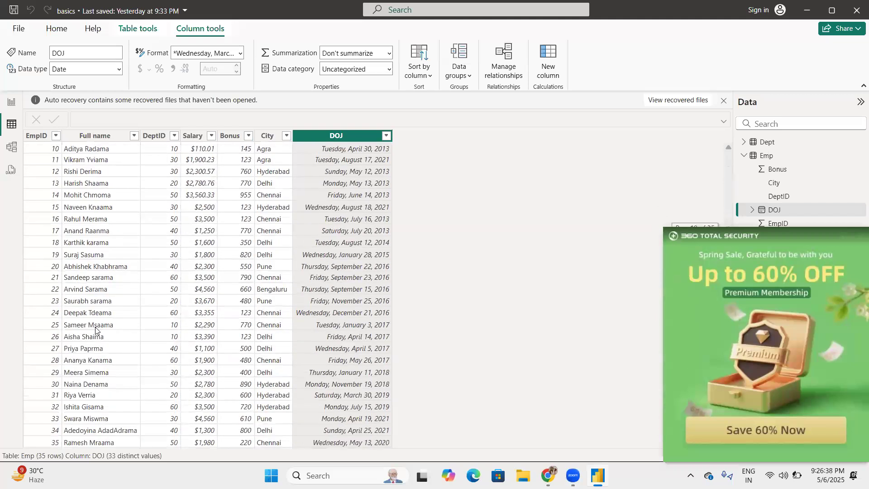
pyautogui.scroll(3, 95, 330)
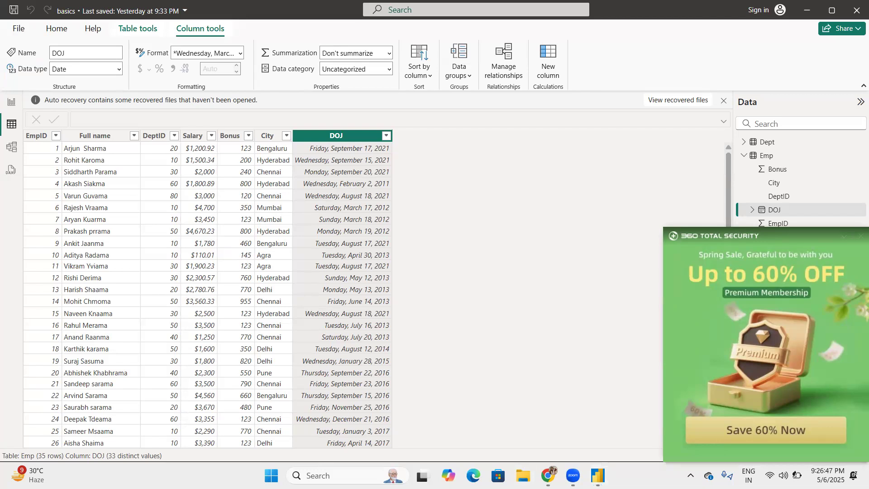
# Step: Open the pbi presentation from the recent files in File Explorer and show its Key Components of Power BI slide
pyautogui.press('super+e')
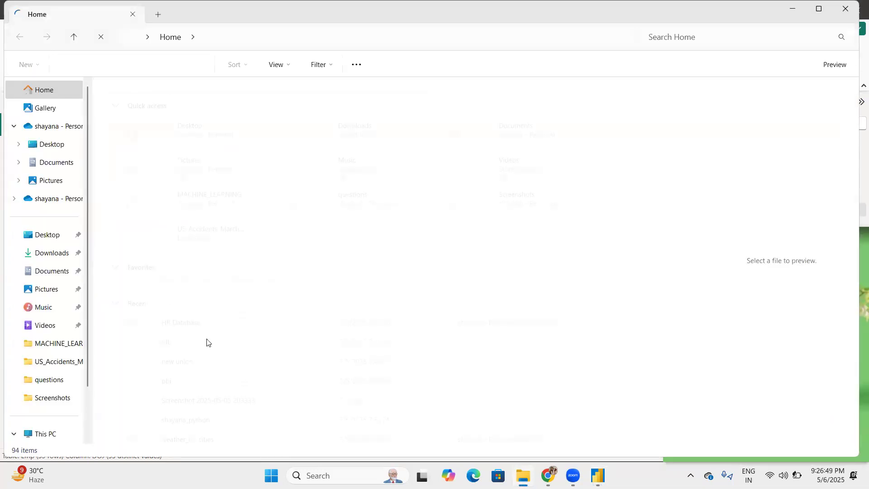
pyautogui.scroll(-5, 182, 368)
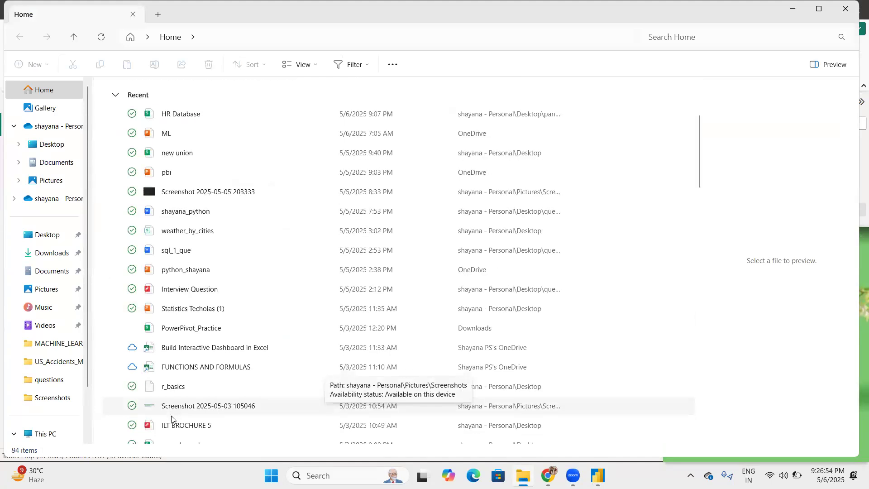
pyautogui.scroll(-1, 172, 417)
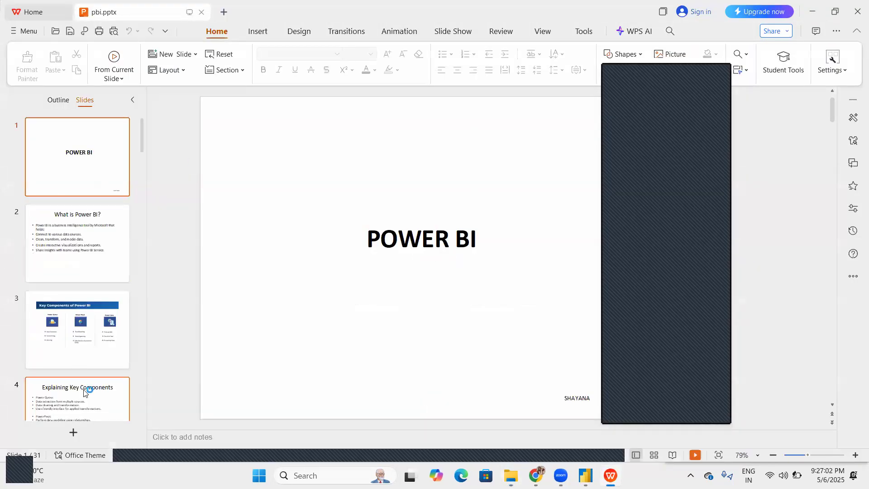
pyautogui.click(89, 342)
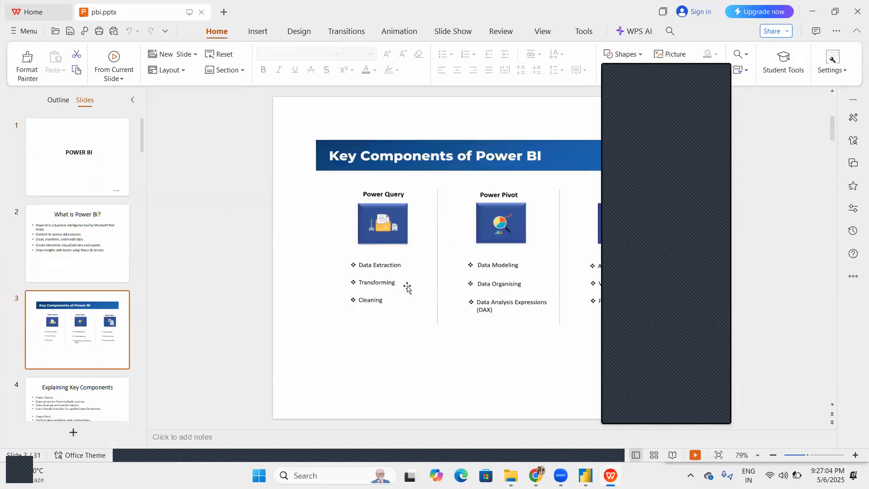
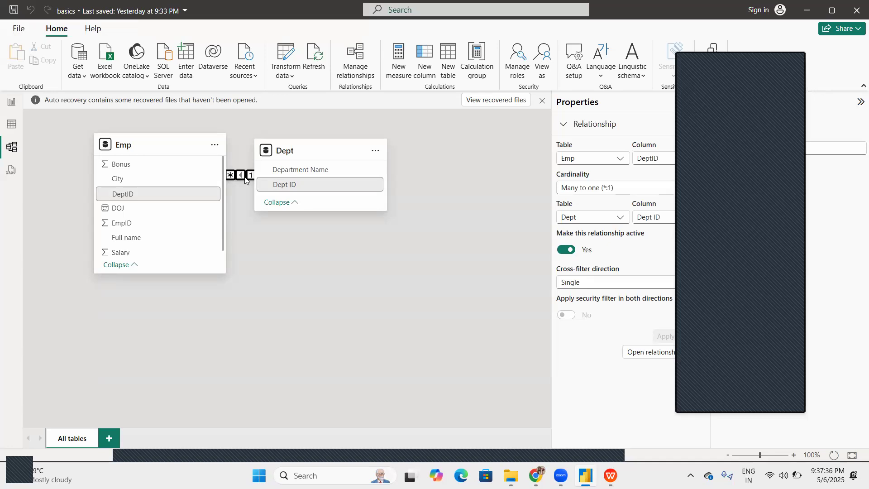
# Step: Delete the model relationship between the DeptID column of Emp and the Dept ID column of Dept
pyautogui.rightClick(245, 180)
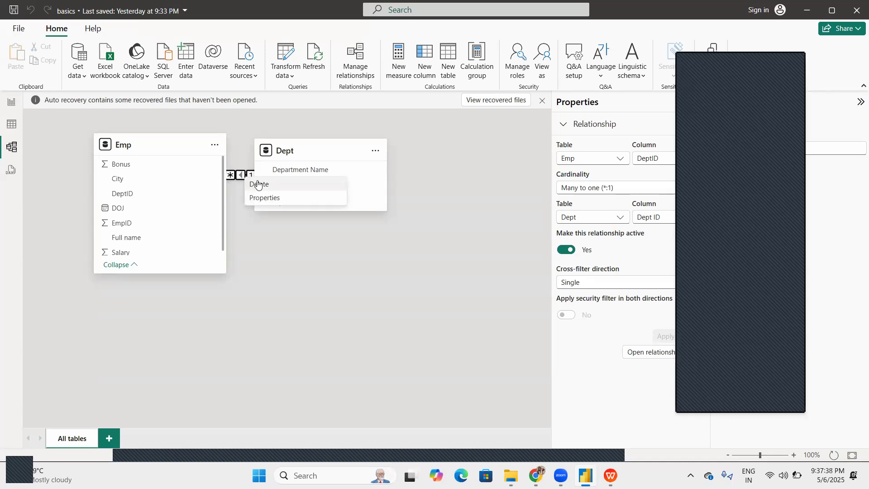
pyautogui.click(258, 185)
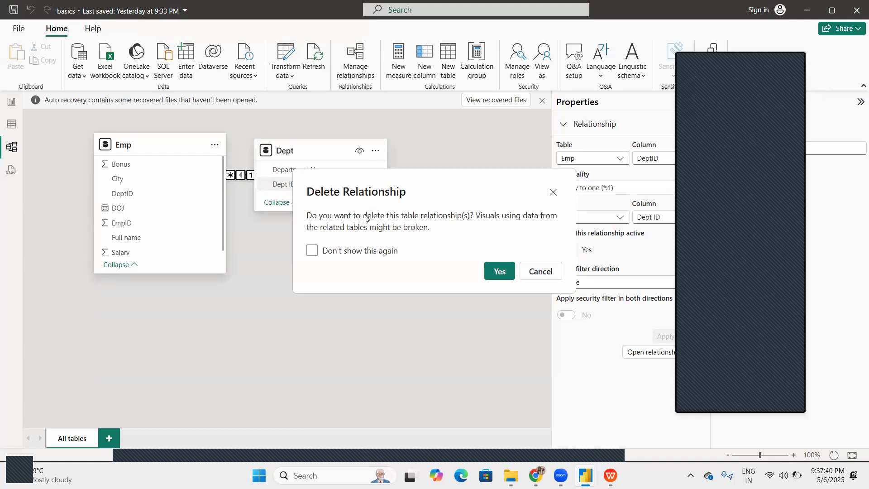
pyautogui.click(500, 272)
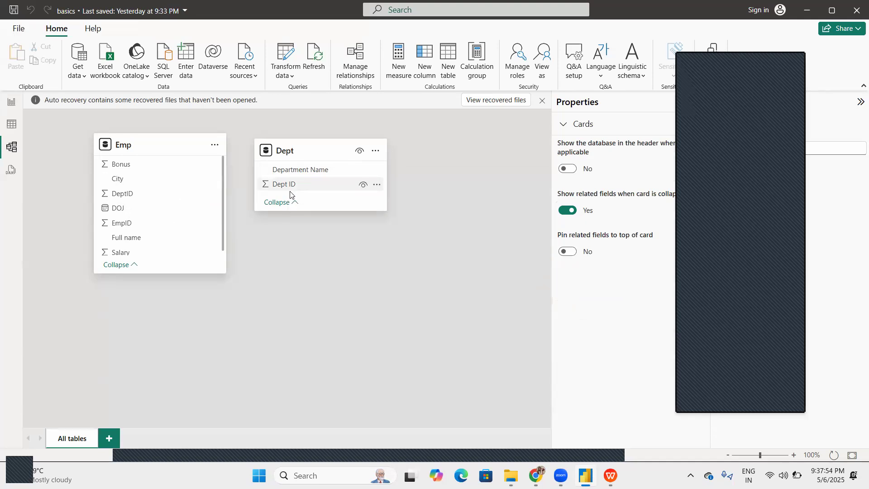
# Step: Create an active one-to-many relationship from Dept ID in Dept to DeptID in Emp with single cross-filter direction, and collapse the relationship properties
pyautogui.moveTo(296, 189); pyautogui.dragTo(137, 198)
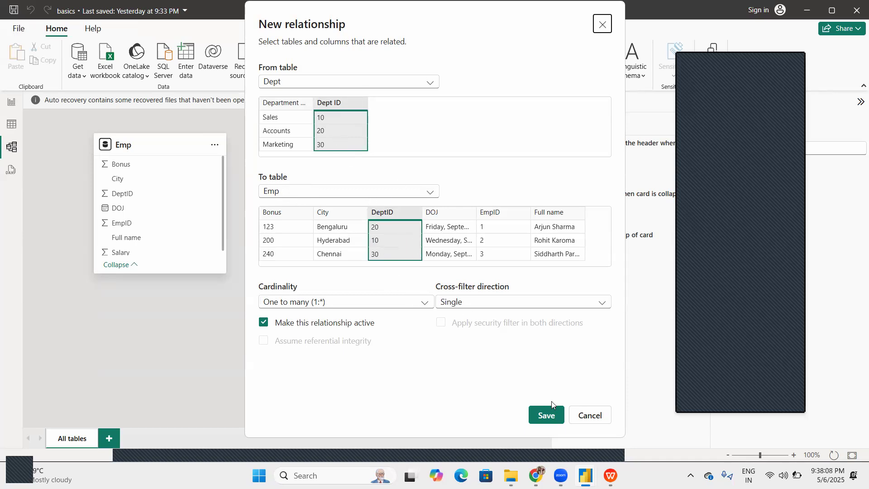
pyautogui.click(546, 415)
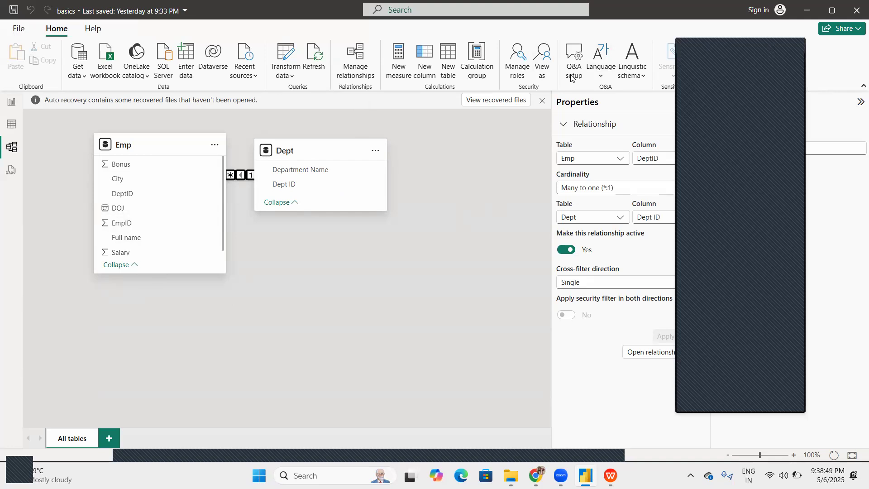
pyautogui.click(701, 102)
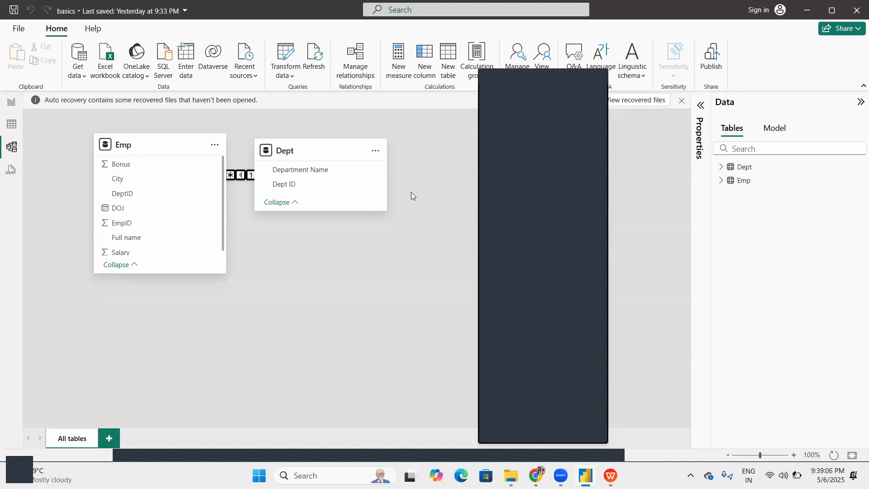
# Step: Look through the report, model and table views, and switch to the Key Components slide in pbi.pptx in WPS Office
pyautogui.rightClick(242, 181)
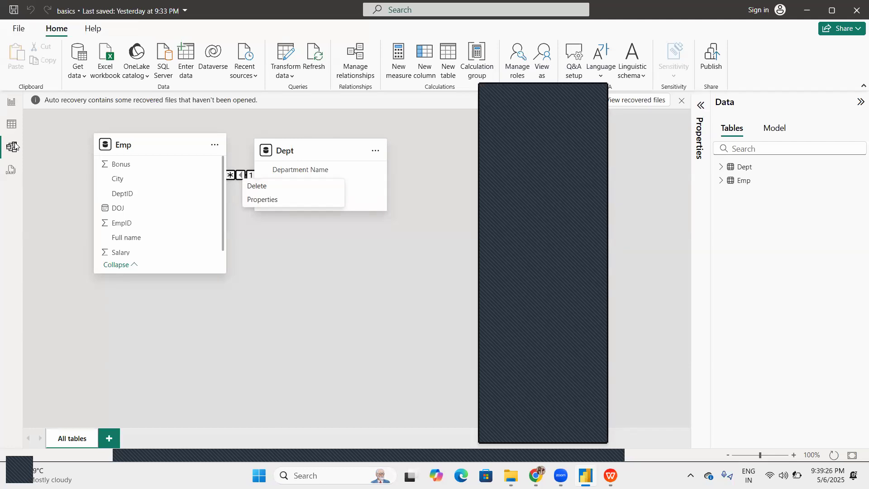
pyautogui.click(12, 100)
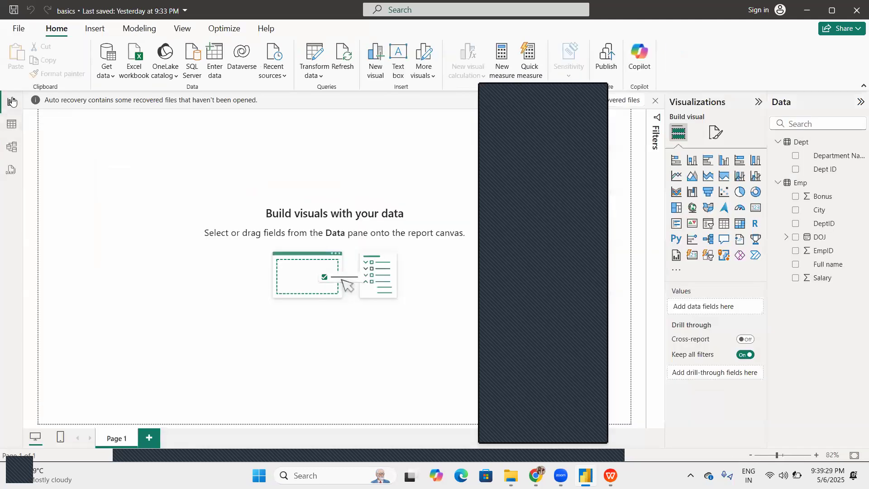
pyautogui.click(11, 148)
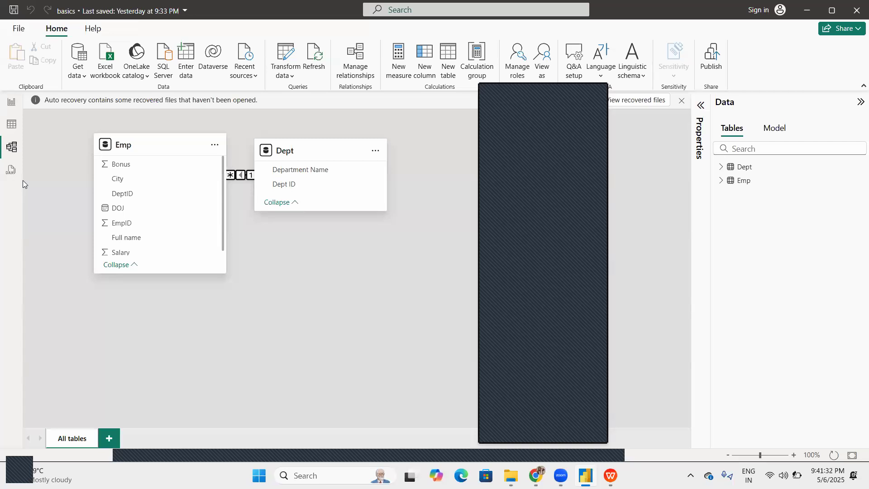
pyautogui.click(14, 131)
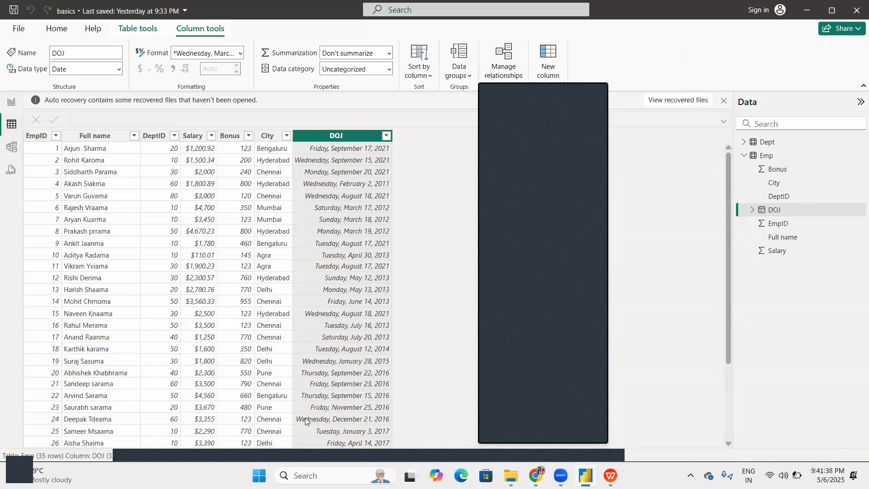
pyautogui.moveTo(610, 475)
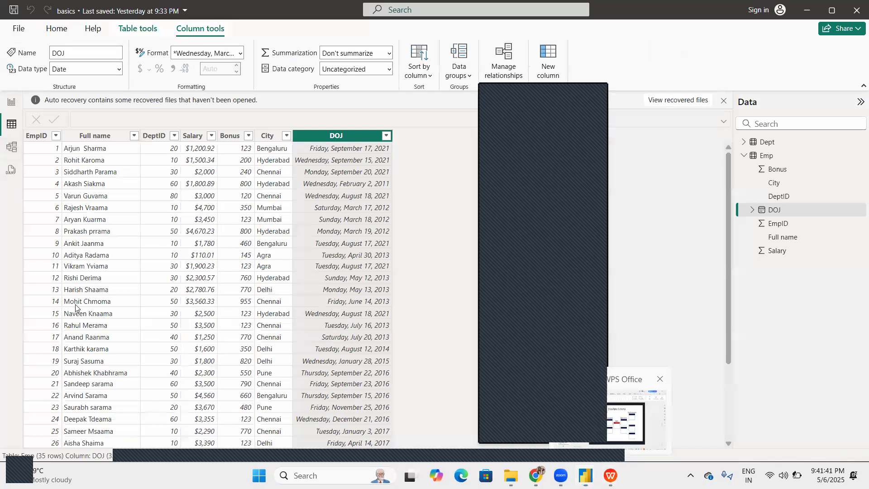
pyautogui.click(600, 425)
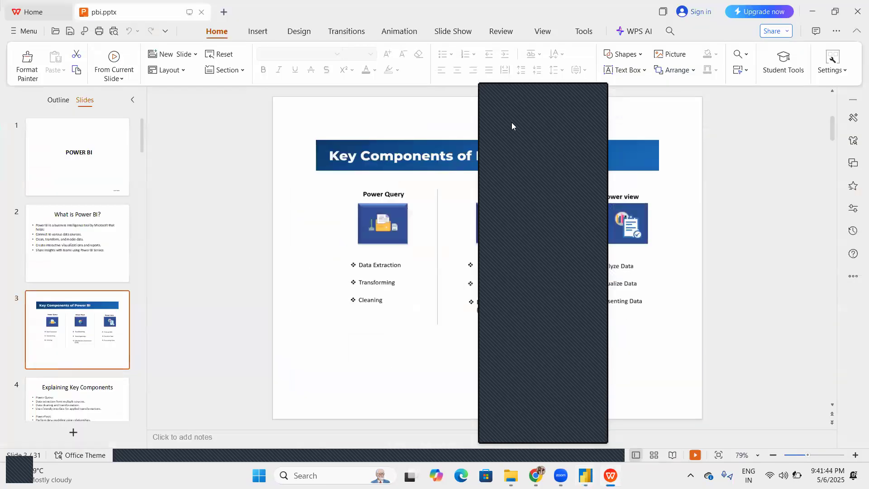
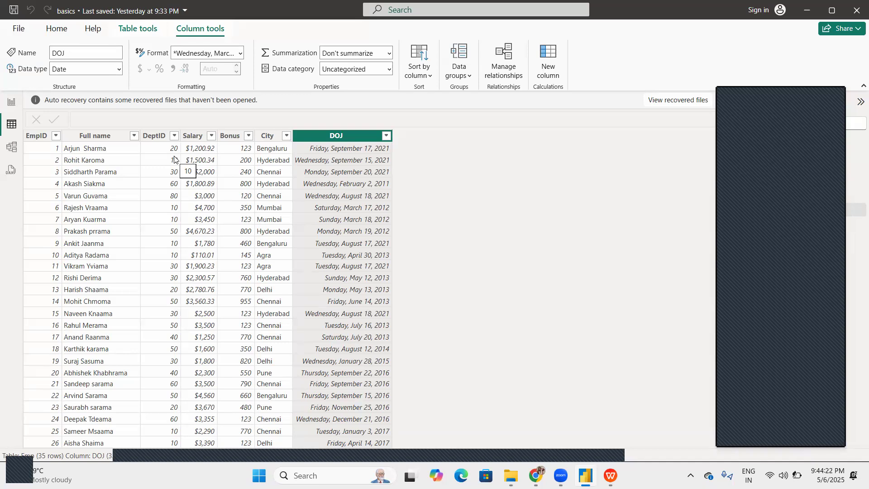
# Step: View the table tools available for the Emp table, and switch back to pbi.pptx in WPS Office
pyautogui.click(128, 36)
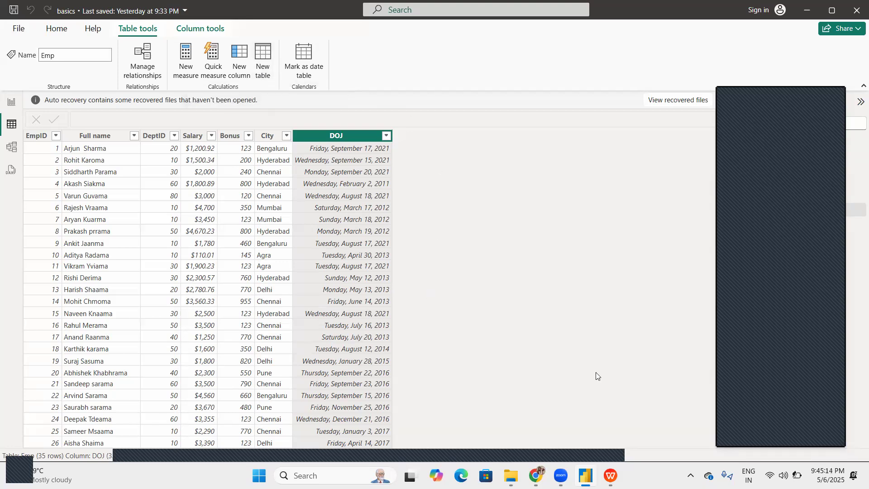
pyautogui.moveTo(561, 475)
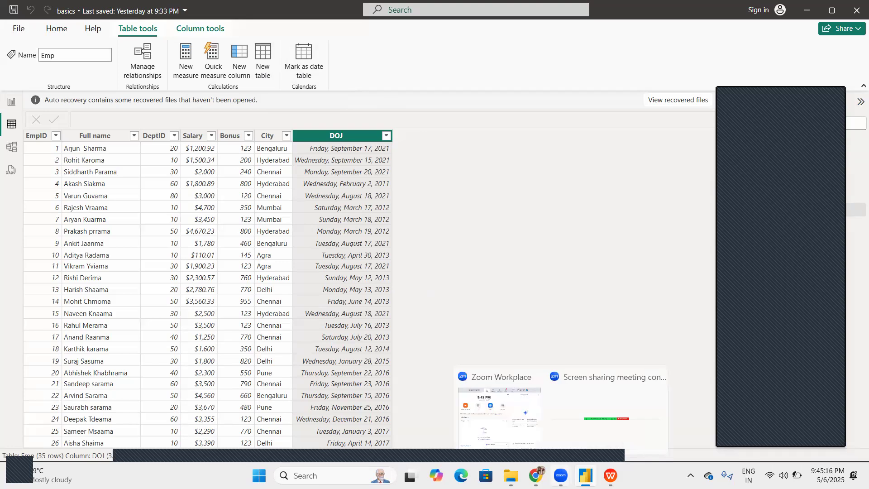
pyautogui.moveTo(610, 475)
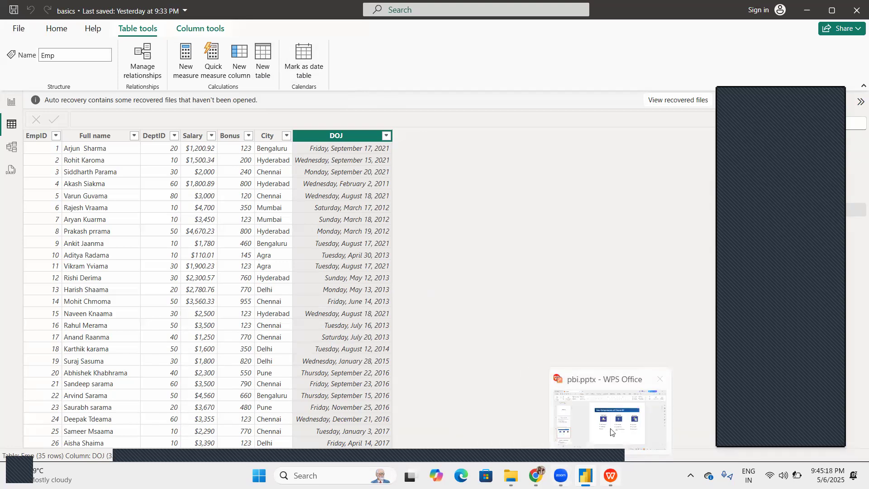
pyautogui.click(610, 428)
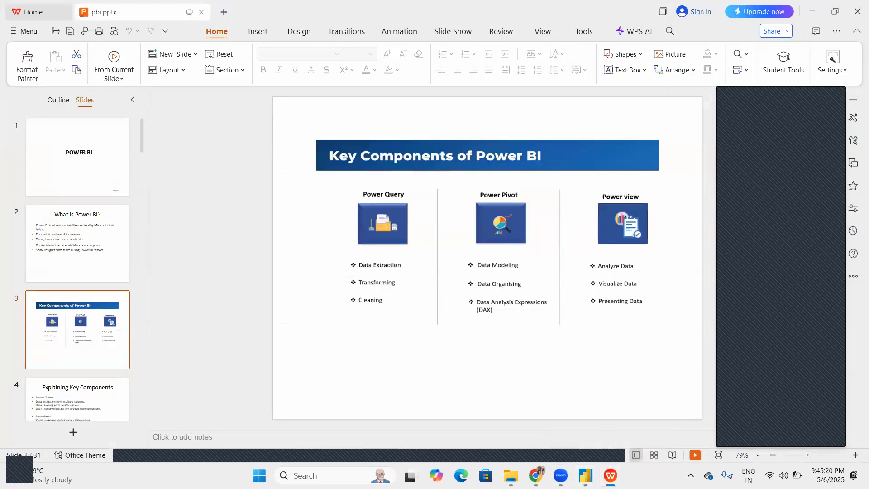
# Step: Switch to the basics report in Power BI and add a calculated column named new_salary to the Emp table
pyautogui.moveTo(585, 475)
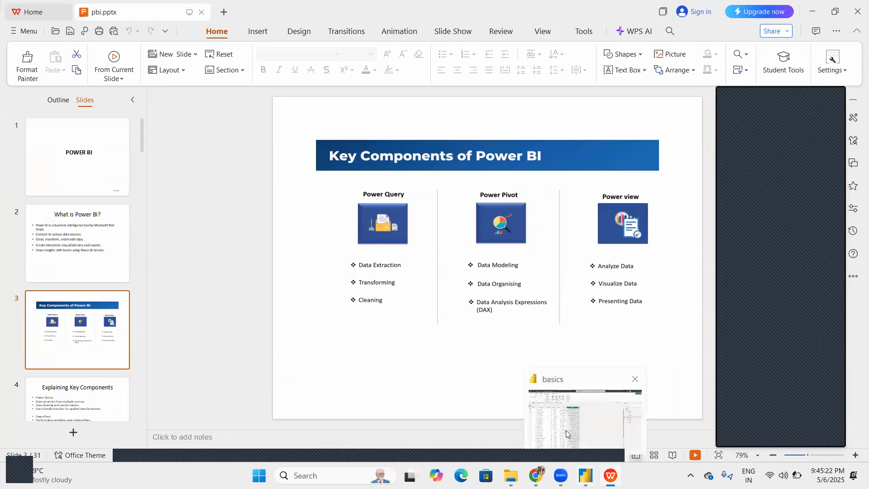
pyautogui.click(566, 430)
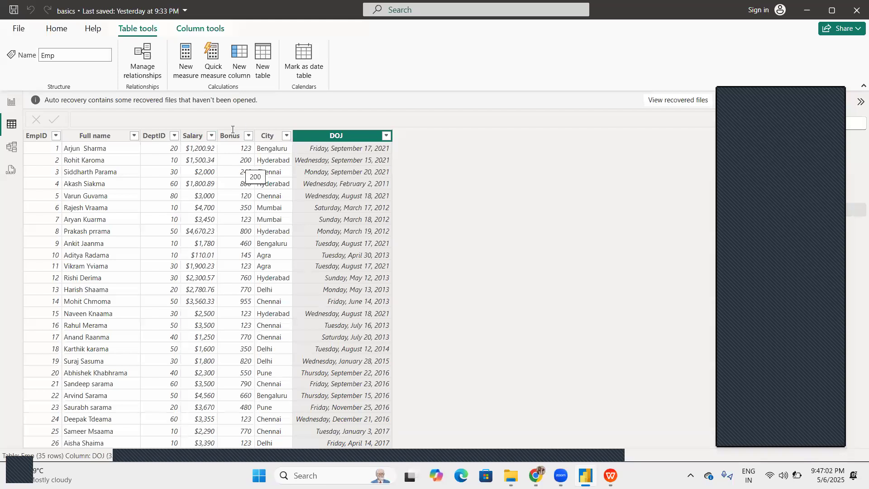
pyautogui.click(241, 54)
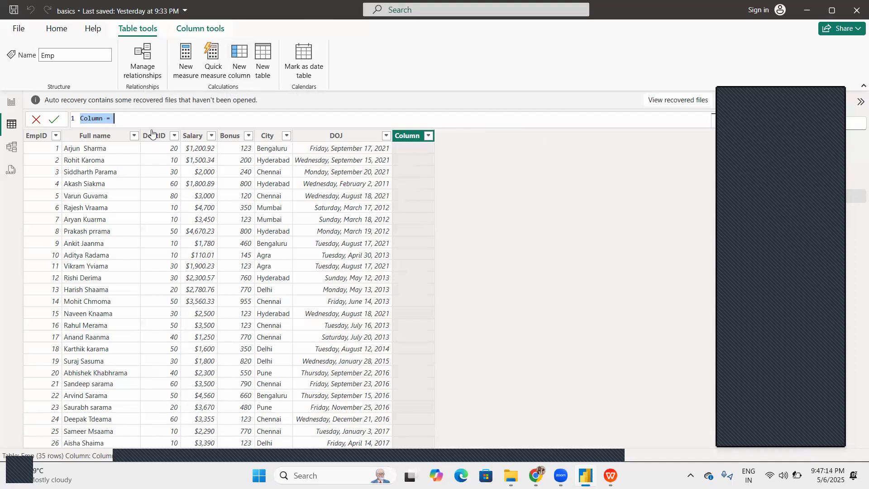
pyautogui.click(149, 116)
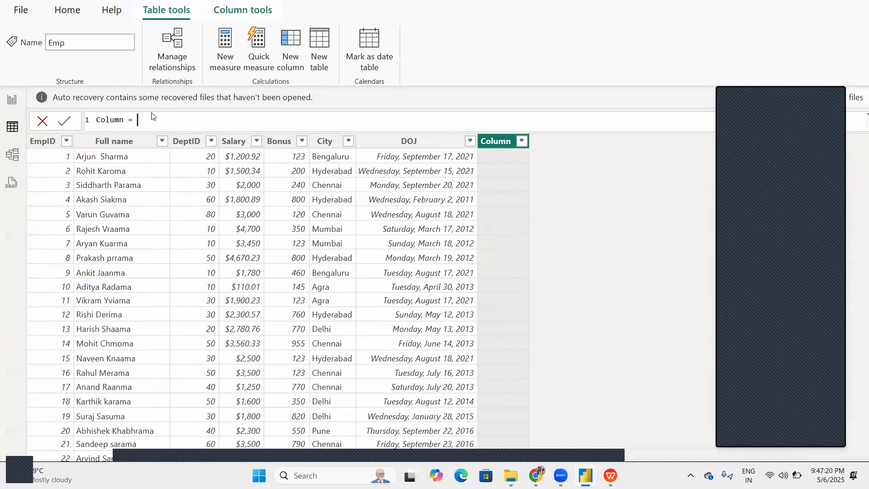
pyautogui.press('BackSpace')
pyautogui.press('BackSpace')
pyautogui.press('BackSpace')
pyautogui.press('BackSpace')
pyautogui.press('BackSpace')
pyautogui.press('BackSpace')
pyautogui.press('BackSpace')
pyautogui.press('BackSpace')
pyautogui.press('BackSpace')
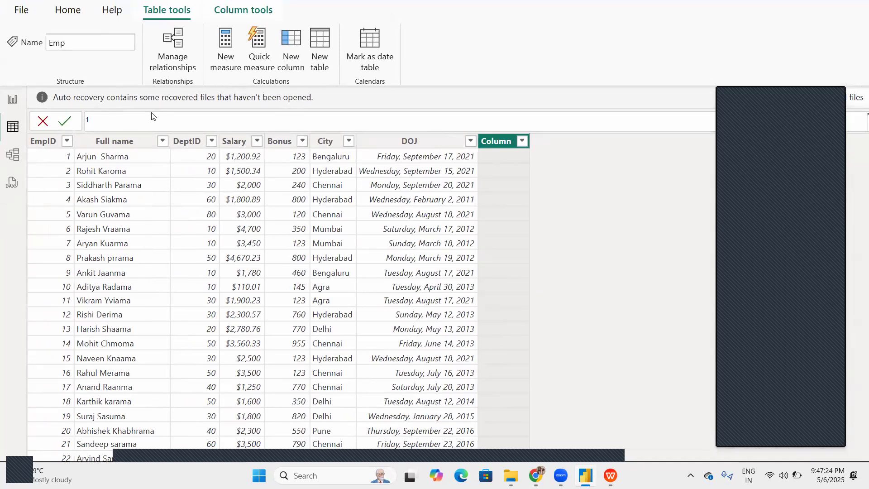
pyautogui.write('new_sL')
pyautogui.press('BackSpace')
pyautogui.write('alary=')
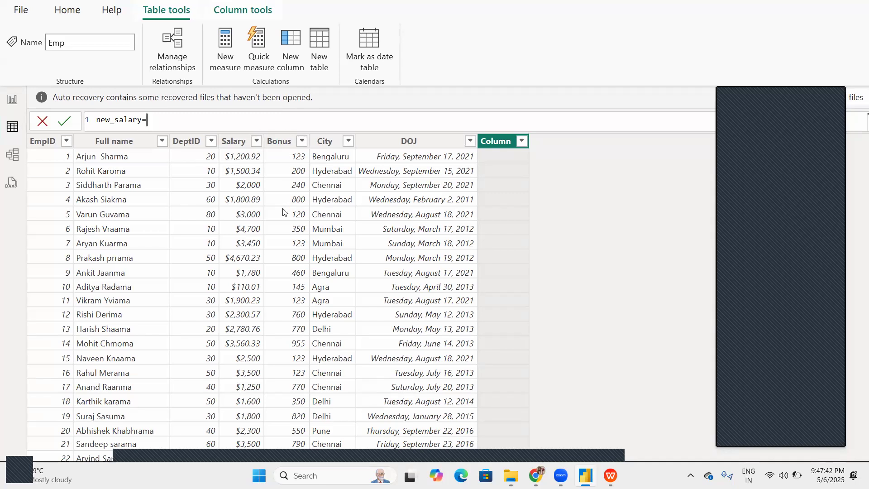
# Step: Define new_salary as Emp[Salary]+Emp[Bonus] and commit the formula
pyautogui.write('sala')
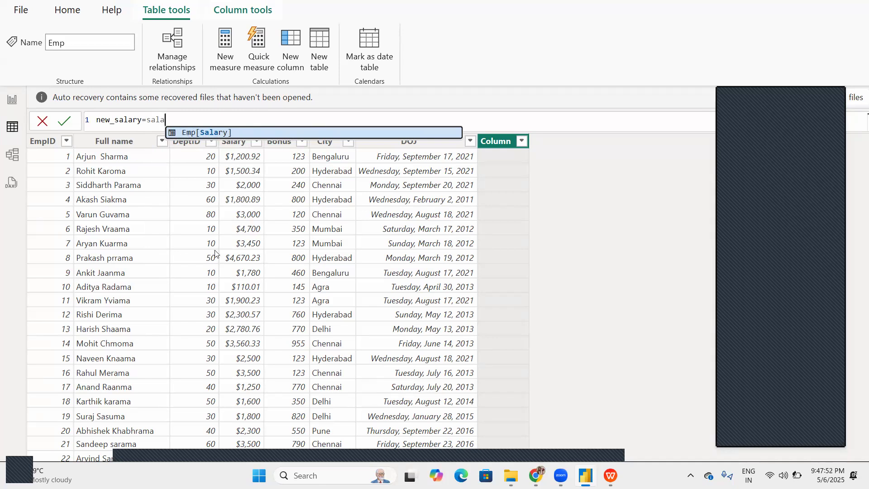
pyautogui.click(228, 132)
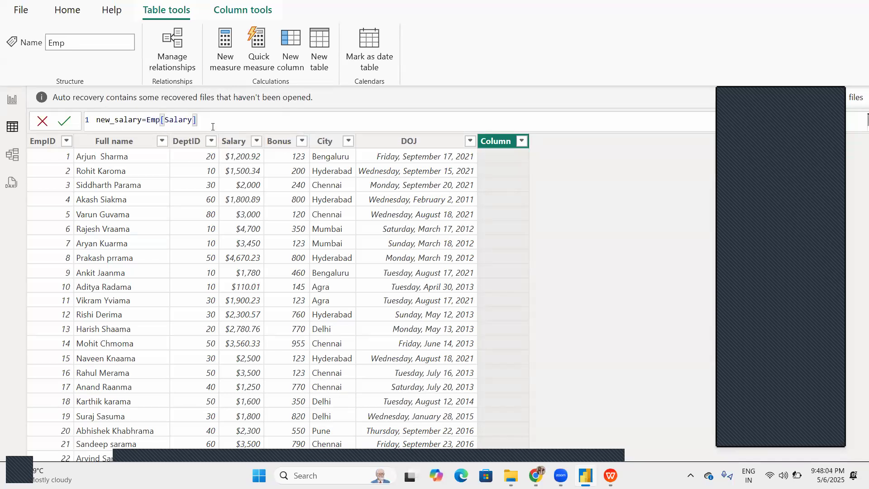
pyautogui.write('+')
pyautogui.write('em')
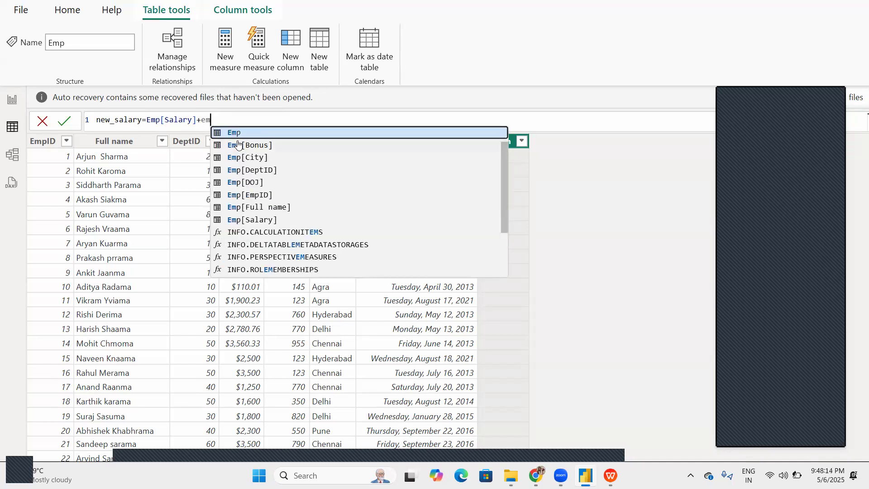
pyautogui.click(238, 144)
pyautogui.press('Return')
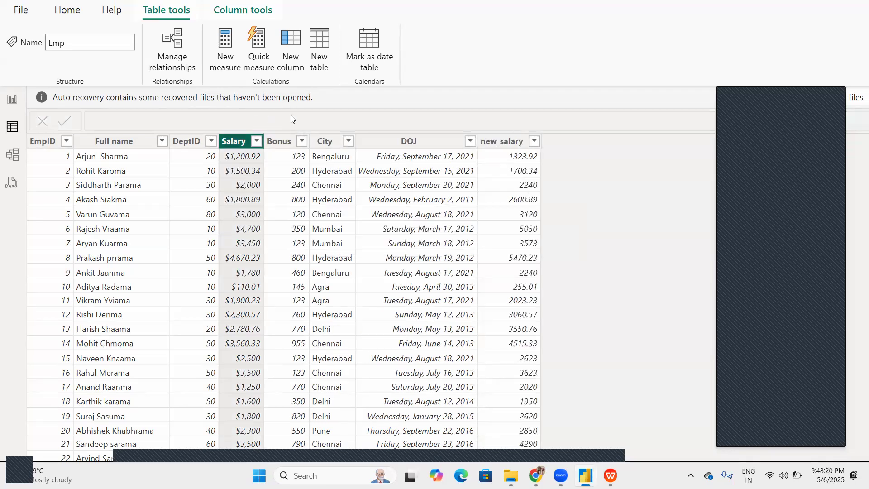
# Step: Review the new_salary column's formula and values, and compare it with the EmpID and Full name columns
pyautogui.click(503, 144)
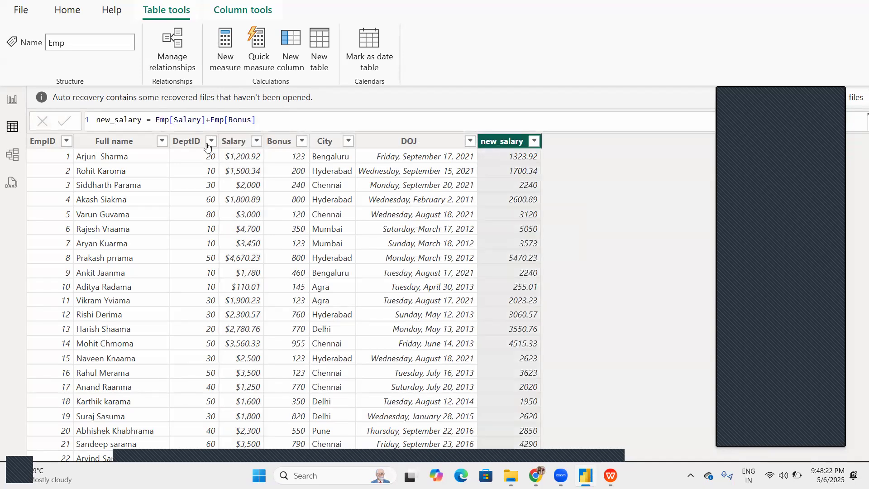
pyautogui.click(263, 123)
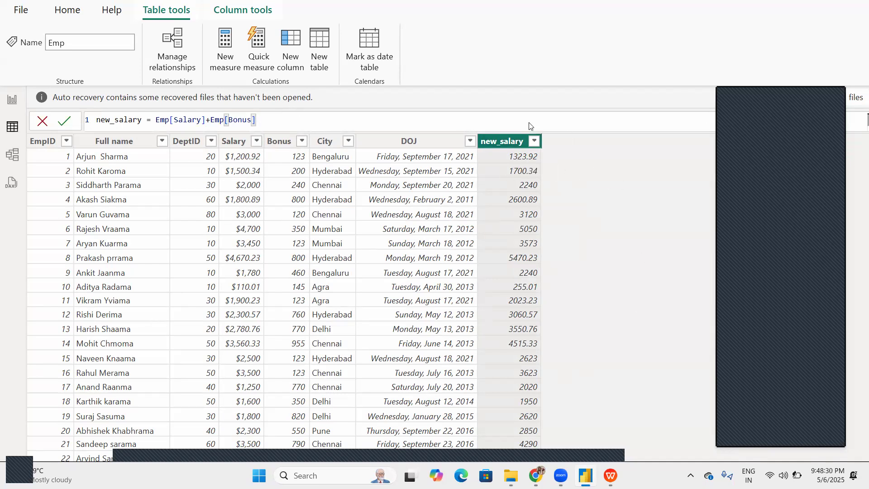
pyautogui.click(512, 151)
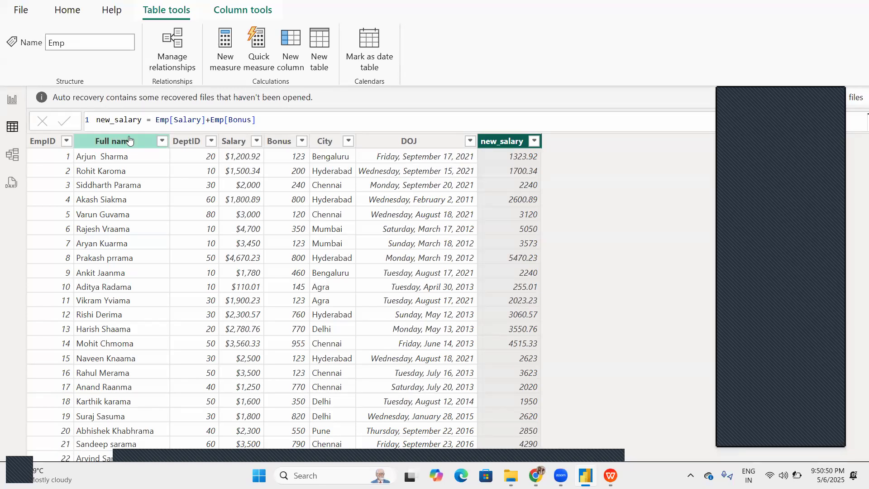
pyautogui.click(58, 141)
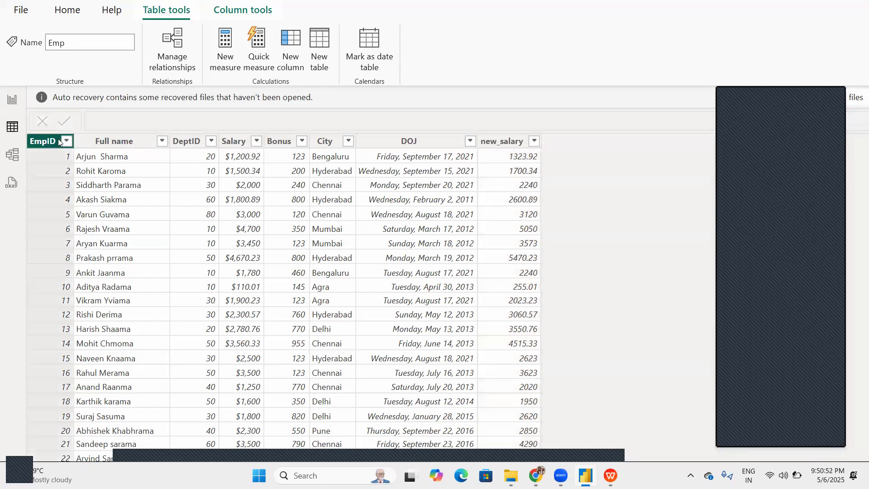
pyautogui.click(103, 141)
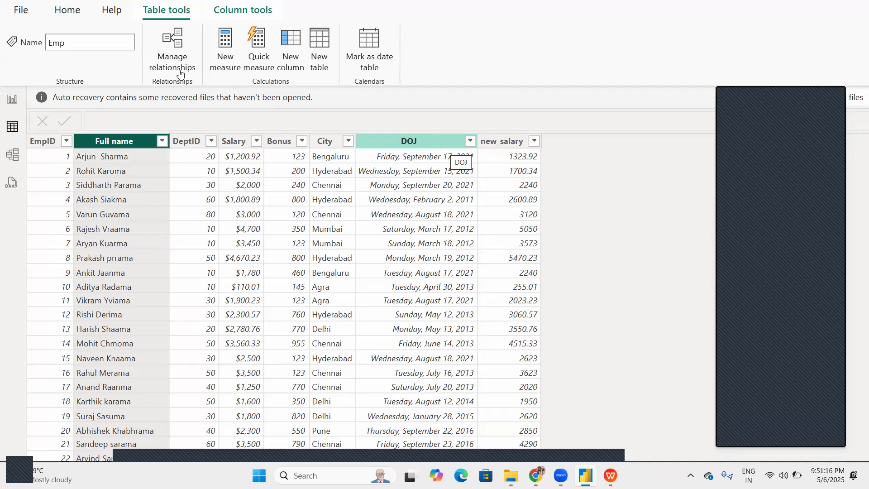
pyautogui.click(43, 141)
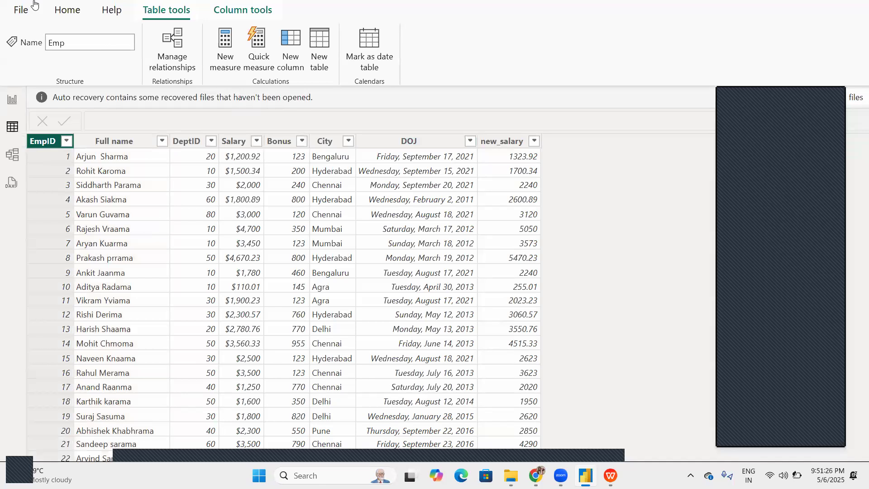
# Step: Inspect the Emp query's columns in Power Query Editor to check for new_salary, and return to the table view
pyautogui.click(60, 6)
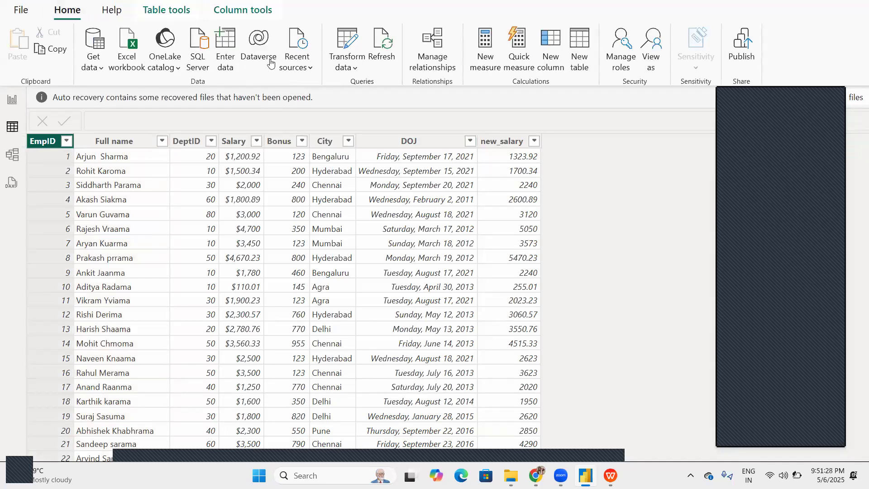
pyautogui.click(346, 66)
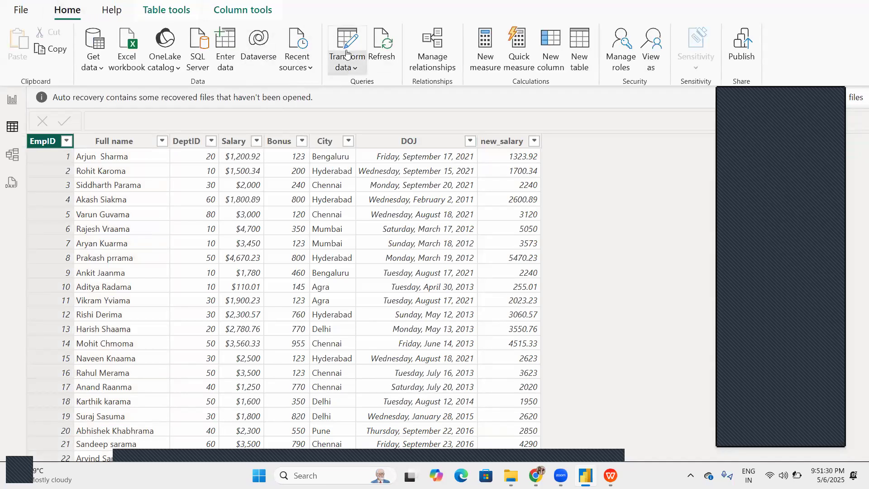
pyautogui.click(361, 95)
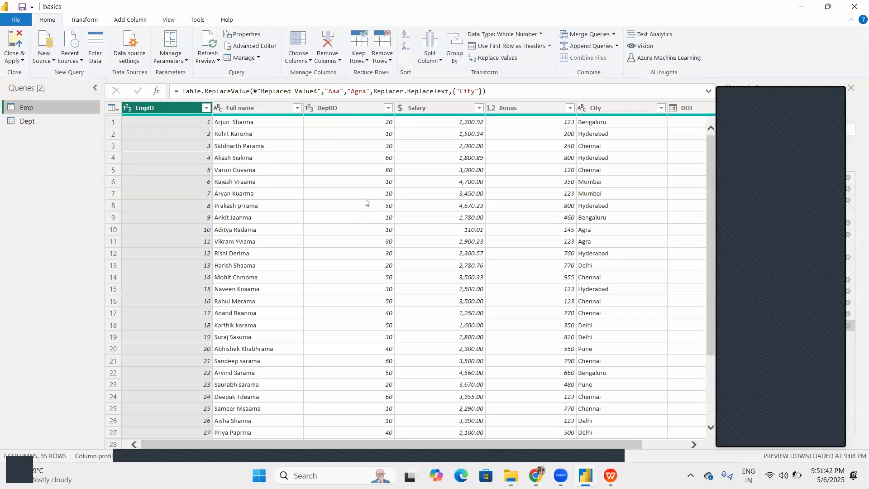
pyautogui.hscroll(2, 521, 187)
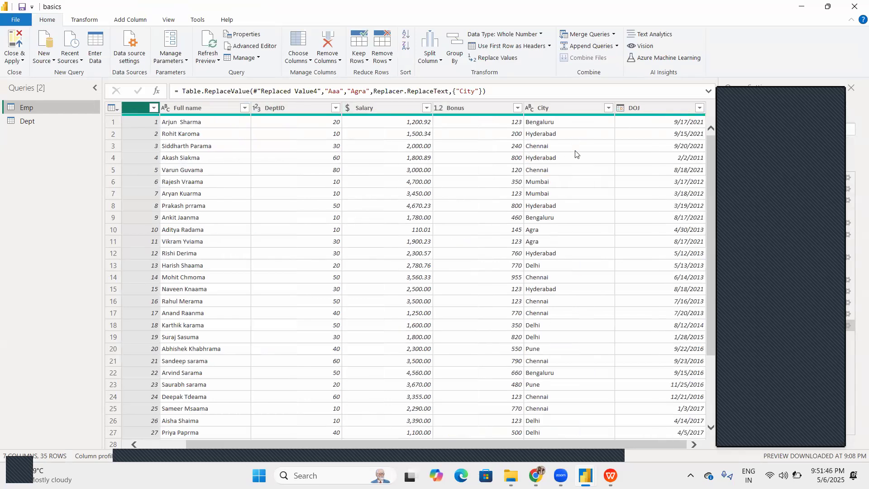
pyautogui.hscroll(-1, 576, 154)
pyautogui.hscroll(1, 575, 154)
pyautogui.hscroll(-1, 575, 154)
pyautogui.hscroll(1, 575, 154)
pyautogui.click(19, 63)
pyautogui.click(26, 74)
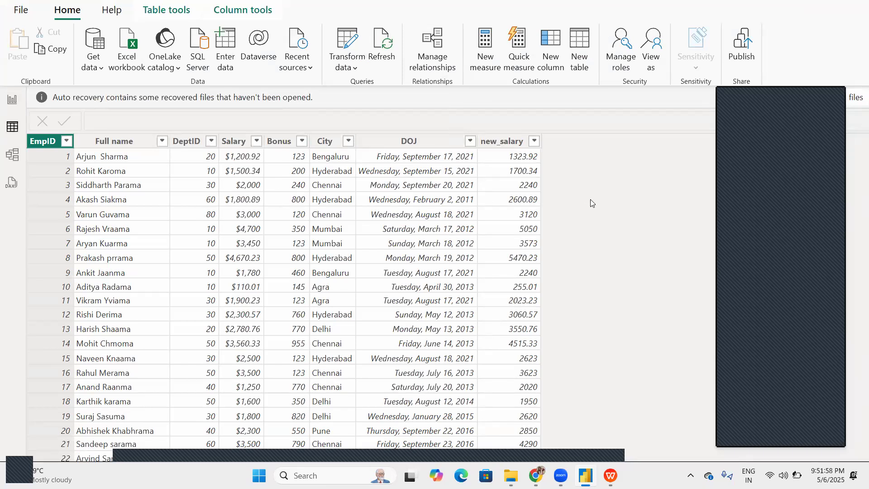
# Step: Look through the rows of the Emp table and show the formula behind the new_salary column
pyautogui.scroll(-3, 455, 258)
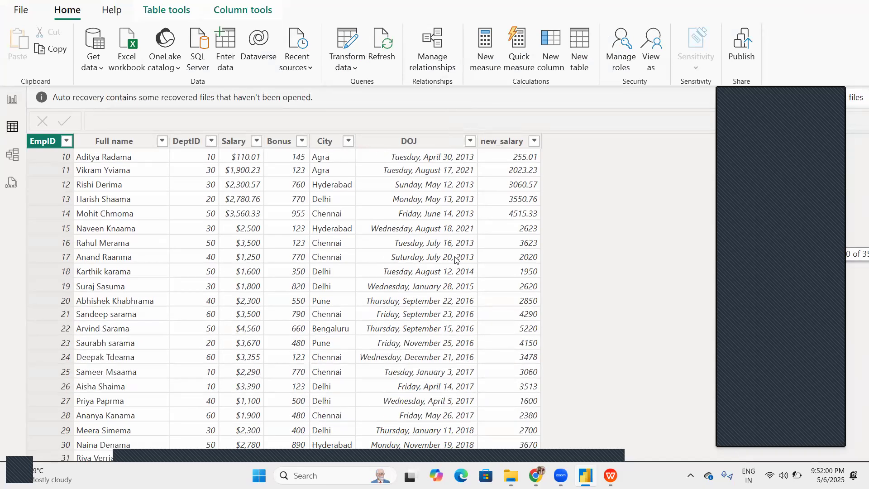
pyautogui.scroll(3, 455, 258)
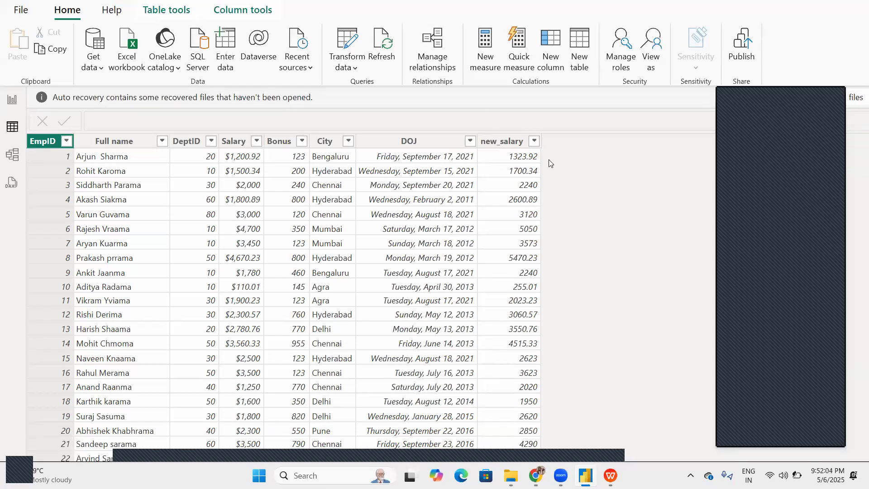
pyautogui.click(511, 144)
pyautogui.click(512, 145)
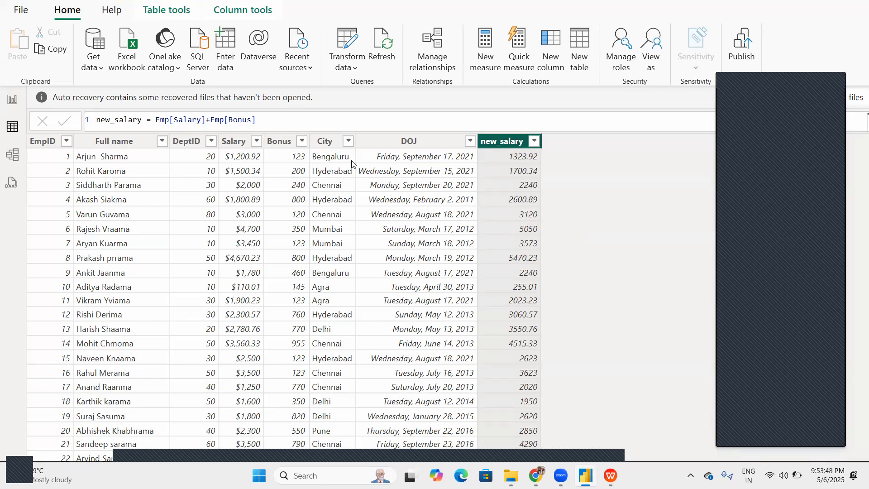
# Step: View the empty report canvas, return to the table view and examine the new_salary formula again
pyautogui.click(12, 100)
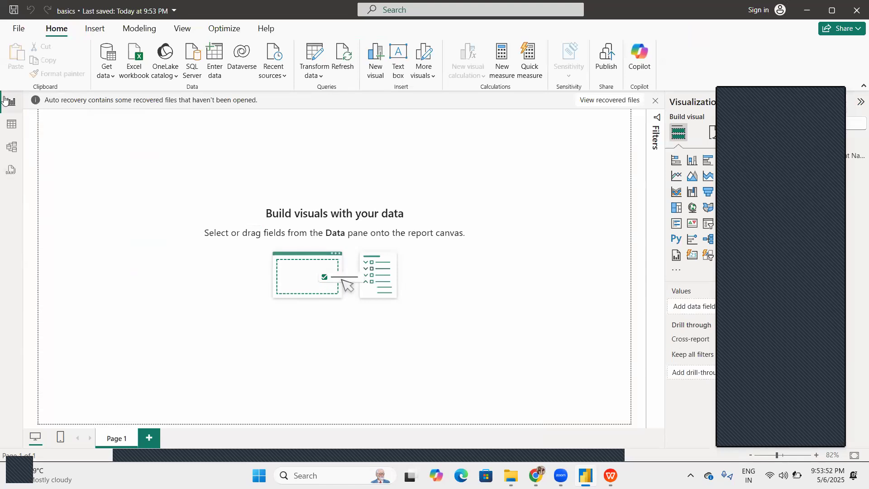
pyautogui.click(9, 125)
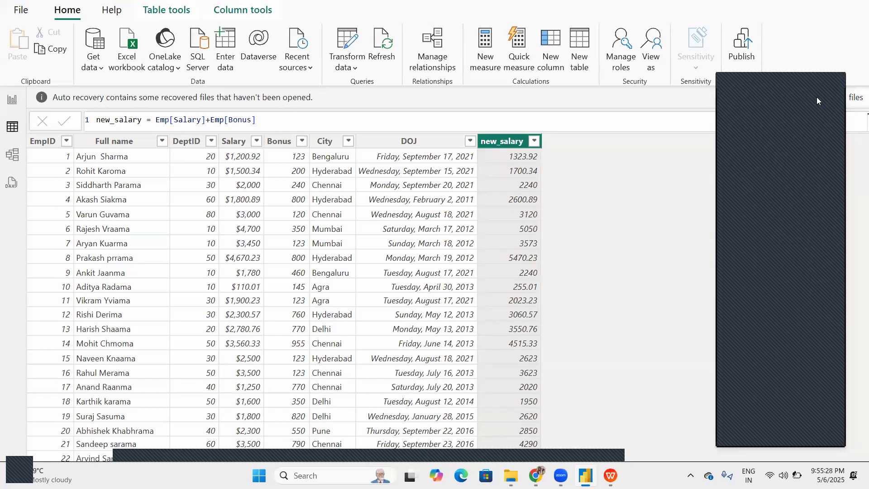
pyautogui.click(460, 122)
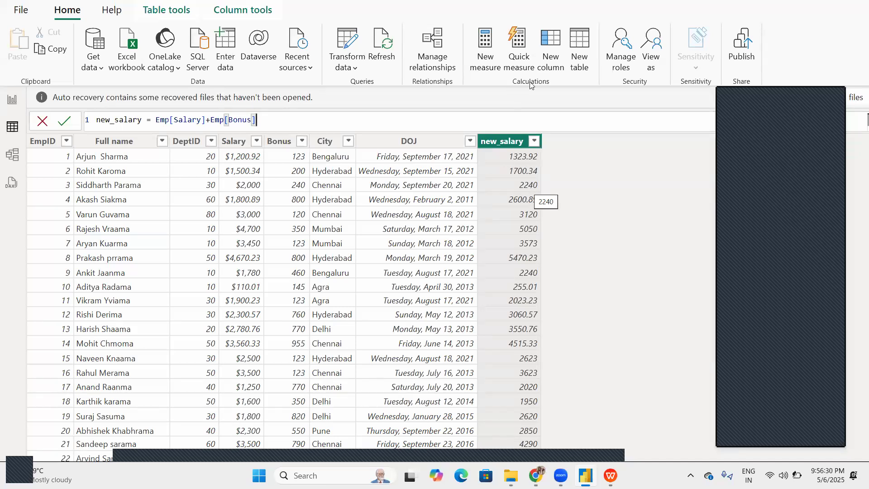
pyautogui.click(576, 207)
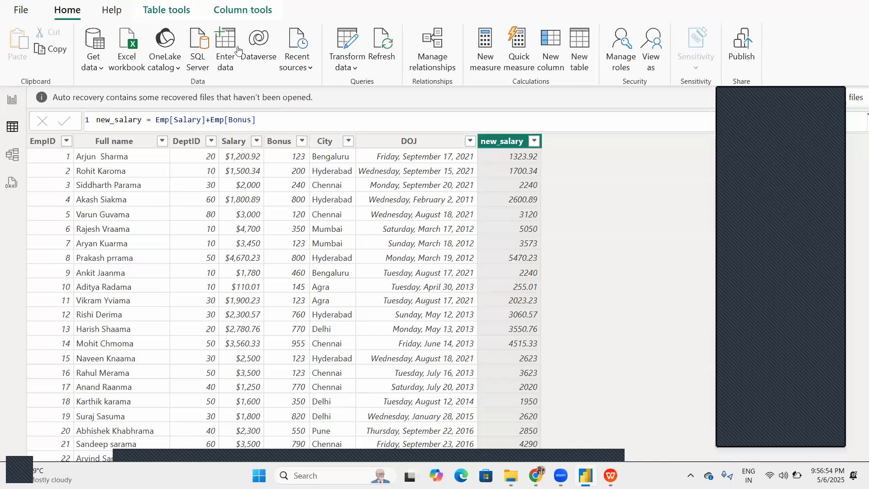
# Step: Add another calculated column to the Emp table and name it Incremental_salary
pyautogui.click(164, 11)
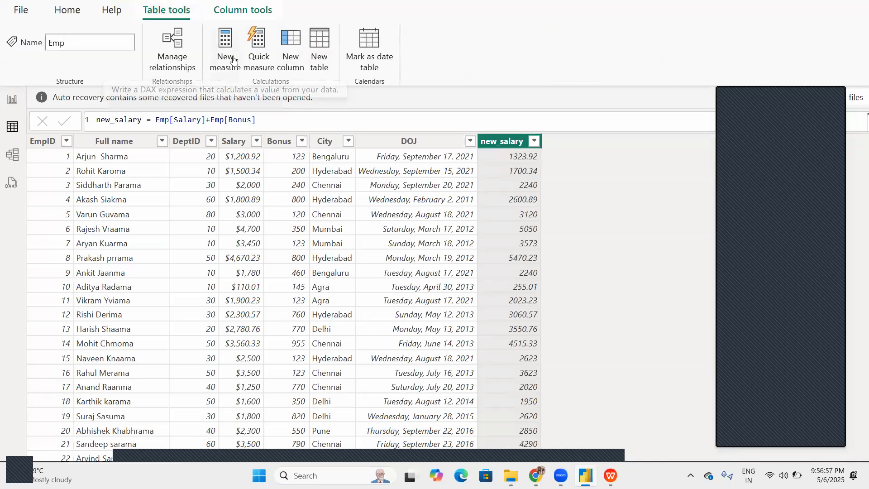
pyautogui.click(296, 60)
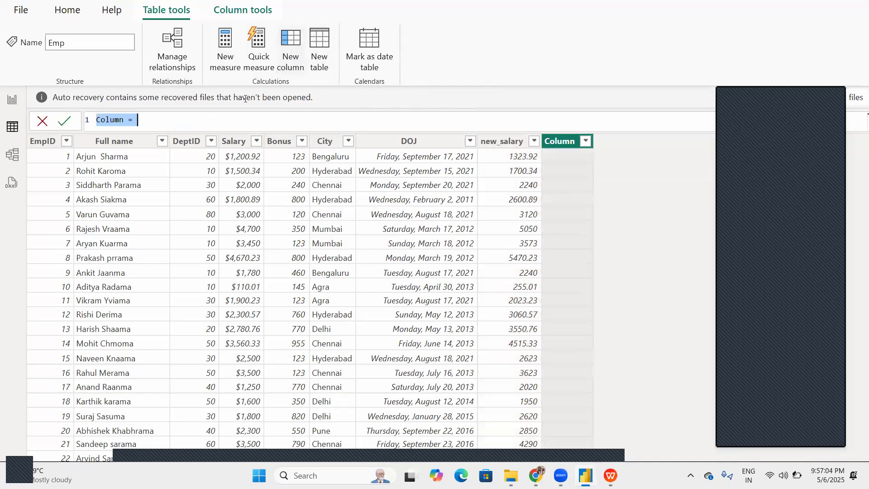
pyautogui.press('BackSpace')
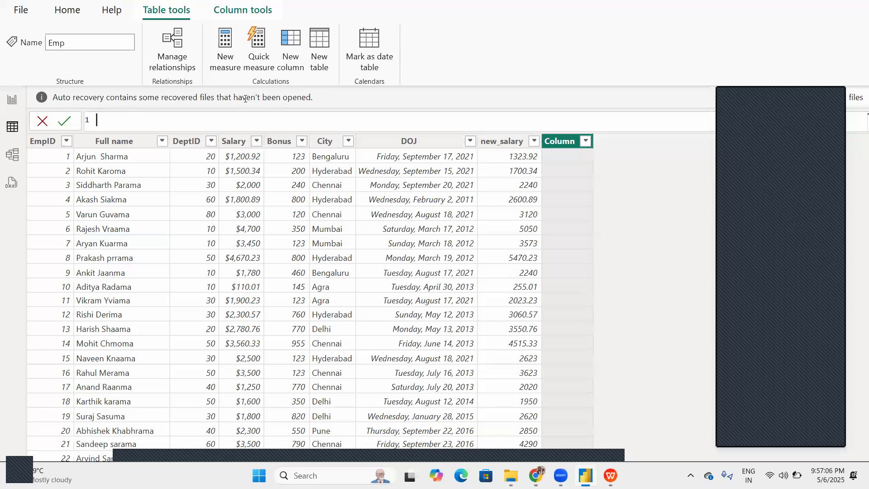
pyautogui.write('Incremental_salary=')
# Step: Begin the Incremental_salary formula with an IF function that tests whether Emp[DeptID] equals 10
pyautogui.write('IF')
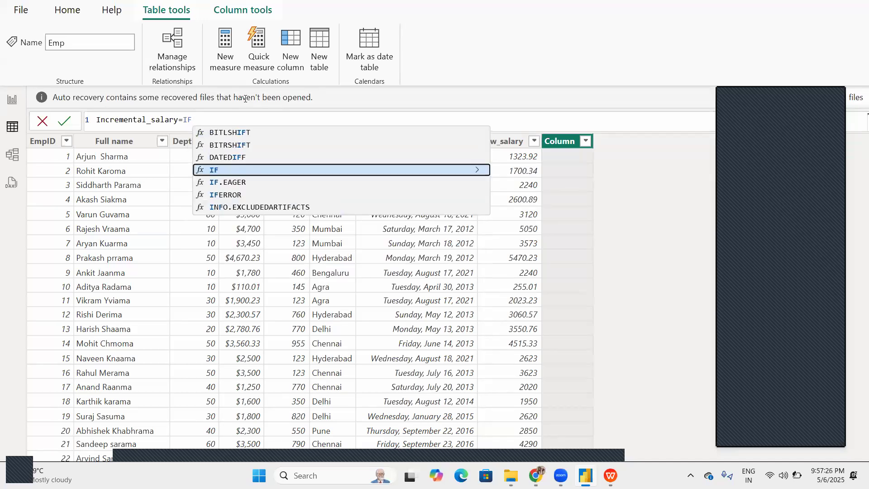
pyautogui.write('(')
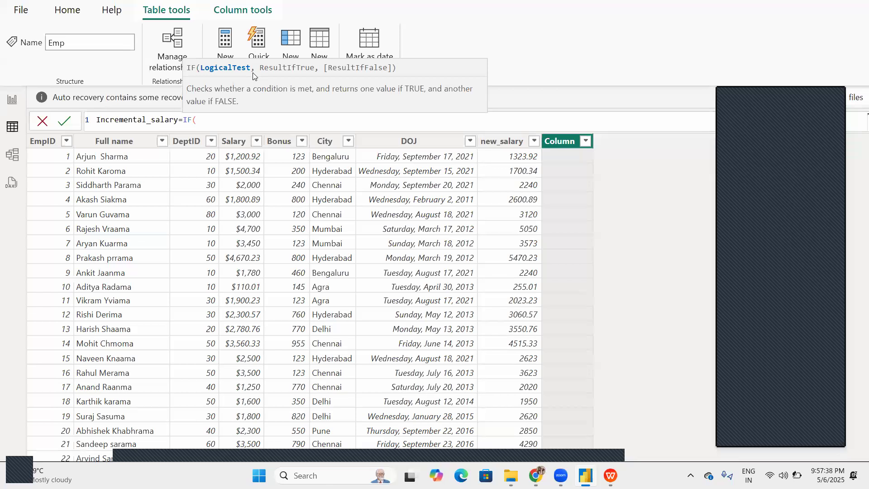
pyautogui.write('EM')
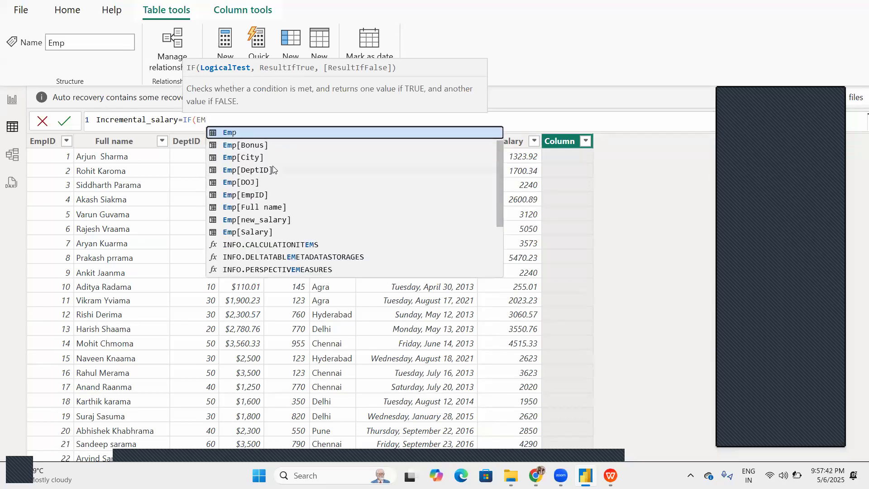
pyautogui.click(273, 170)
pyautogui.write('=1')
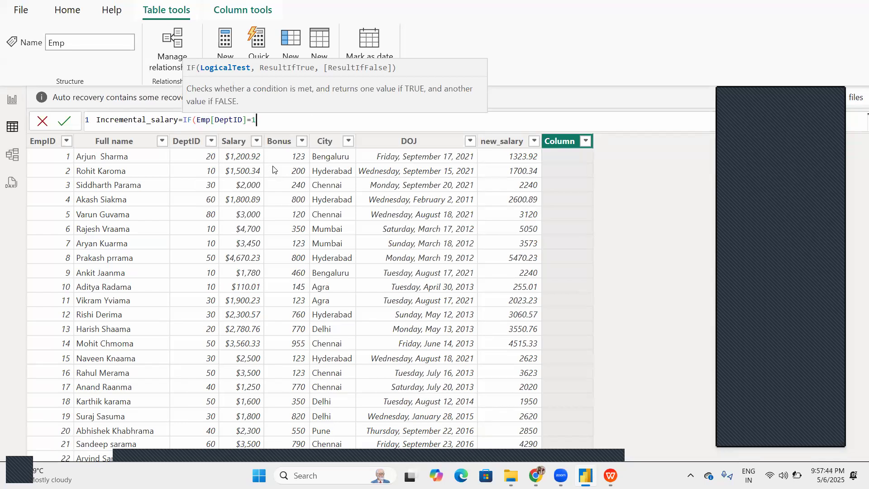
pyautogui.write('0,')
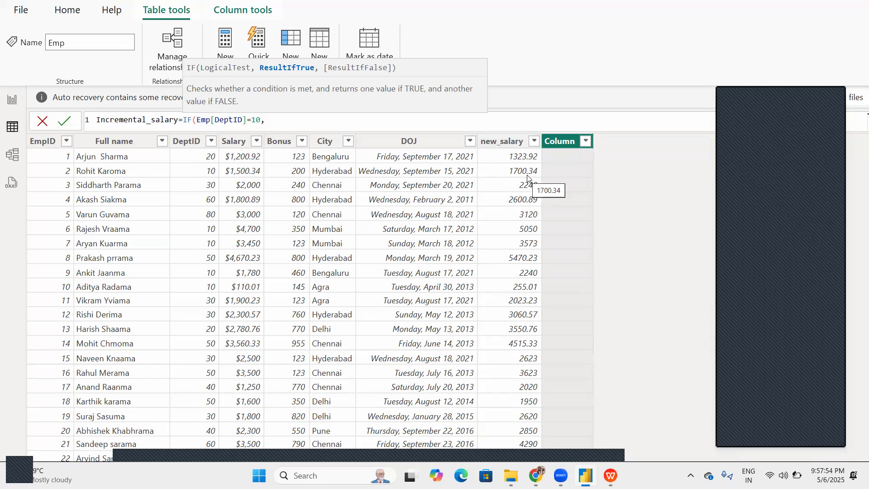
# Step: Return Emp[new_salary] when the IF condition is true, close the function and commit the Incremental_salary formula
pyautogui.write('EMP')
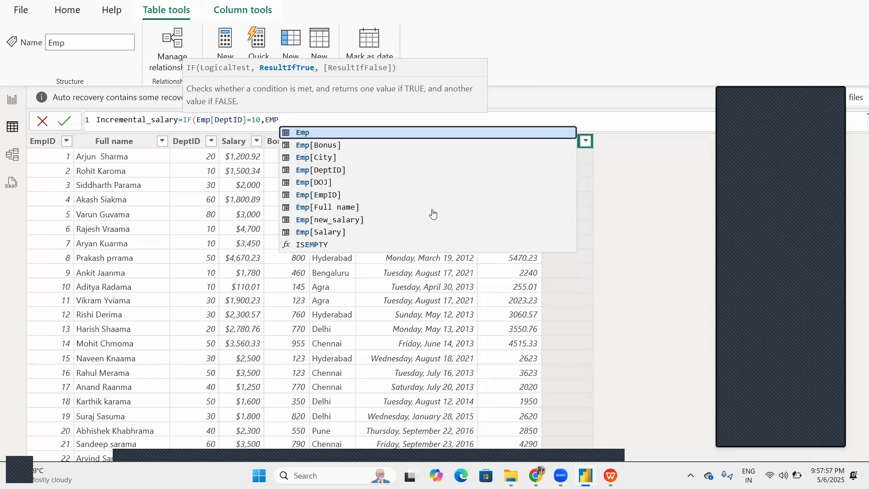
pyautogui.click(388, 220)
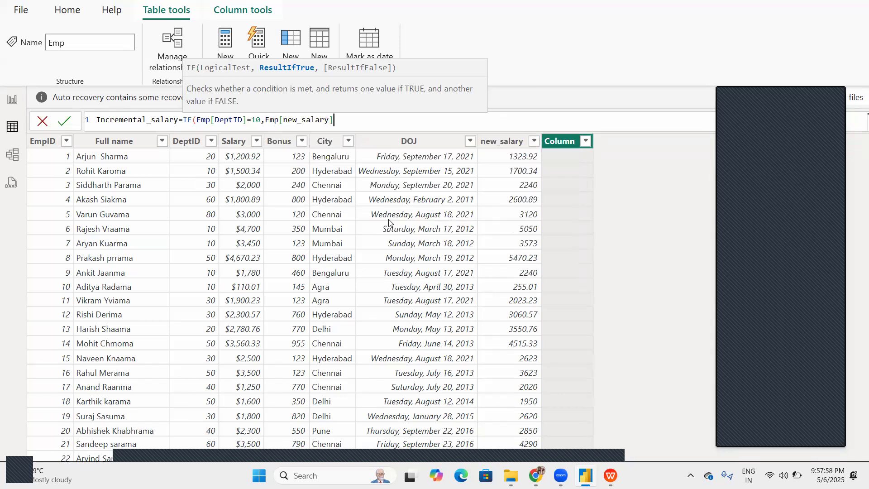
pyautogui.write(')')
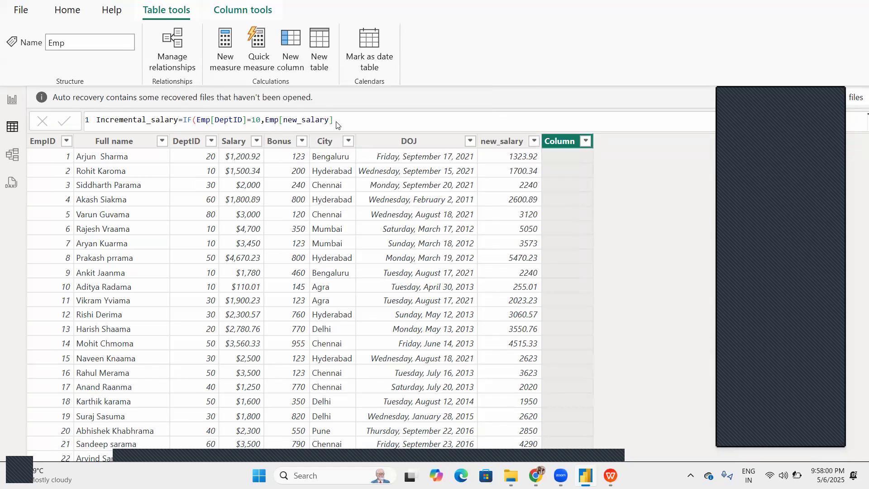
pyautogui.press('Return')
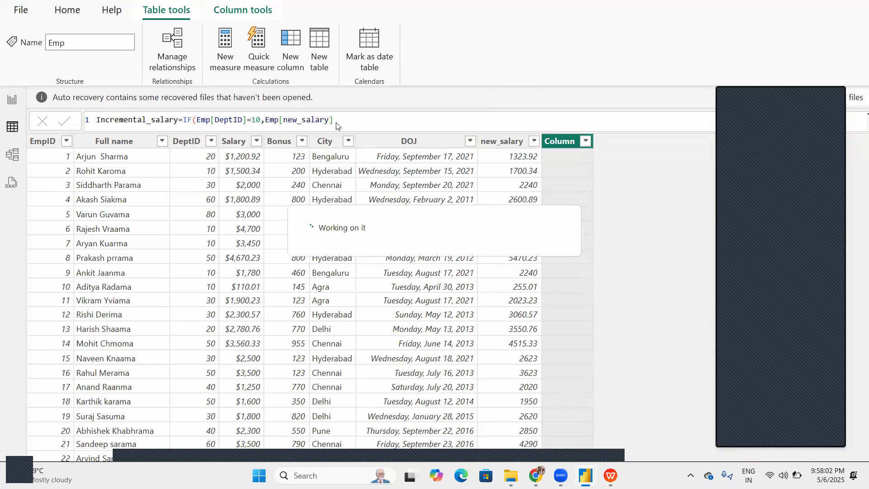
# Step: Extend the Incremental_salary formula to add 2000 to new_salary for department 10, return Emp[new_salary] otherwise, and commit it
pyautogui.click(353, 121)
pyautogui.press('BackSpace')
pyautogui.write('+')
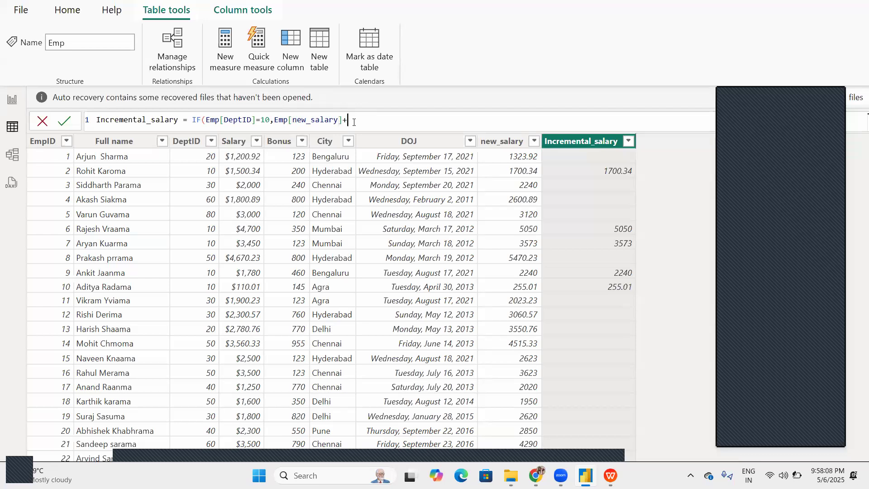
pyautogui.write('2000,')
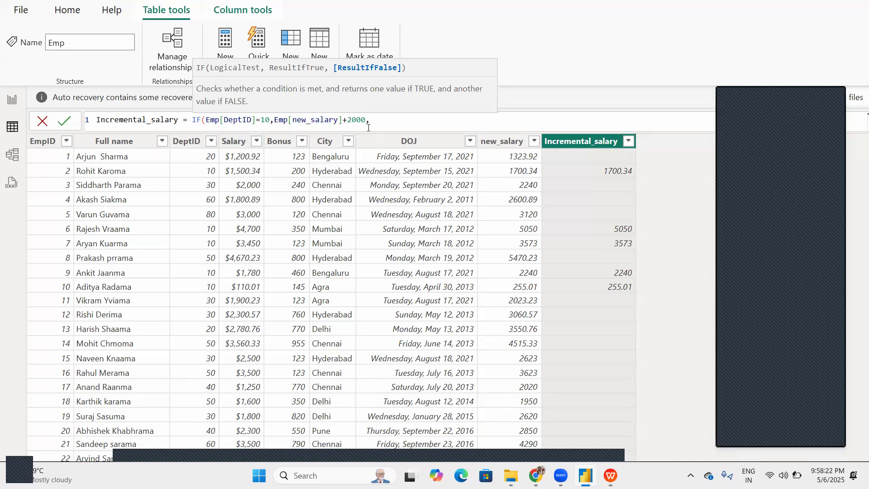
pyautogui.write('EMP')
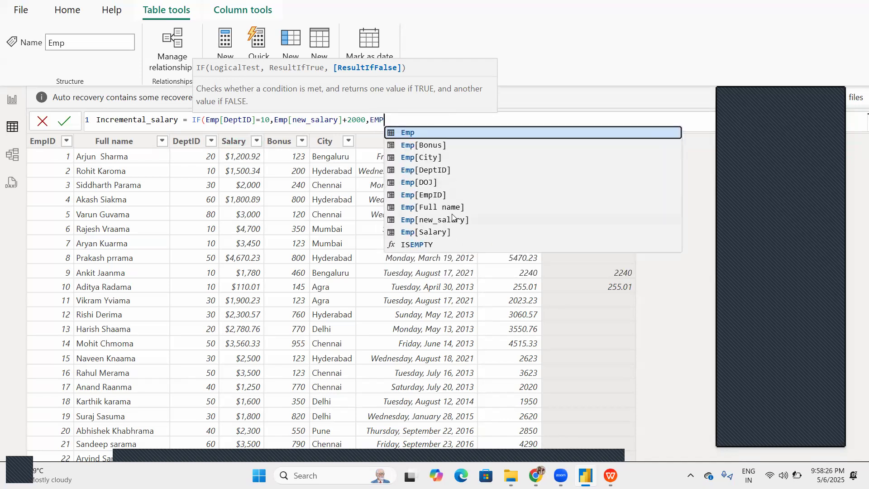
pyautogui.click(453, 220)
pyautogui.press('Return')
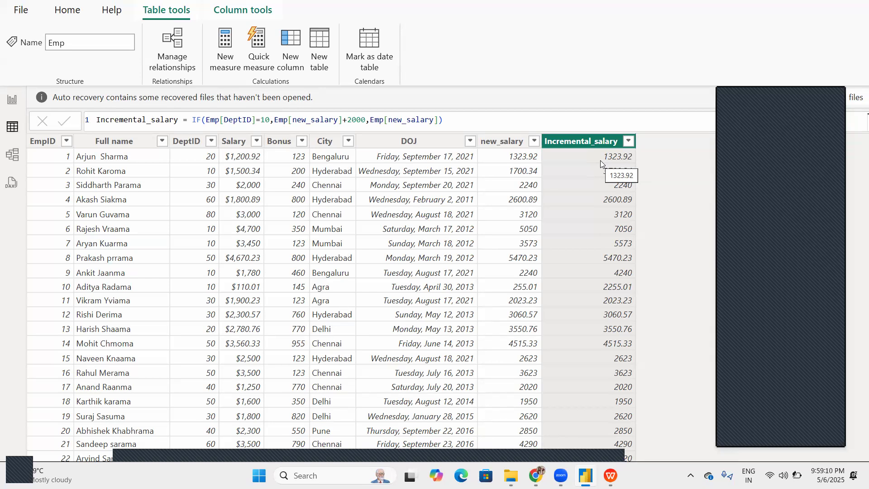
# Step: Examine the Incremental_salary IF formula at a larger text size alongside the column's values, and return the formula text to a smaller size
pyautogui.click(474, 121)
pyautogui.keyDown('ctrl'); pyautogui.scroll(3, 475, 121); pyautogui.keyUp('ctrl')
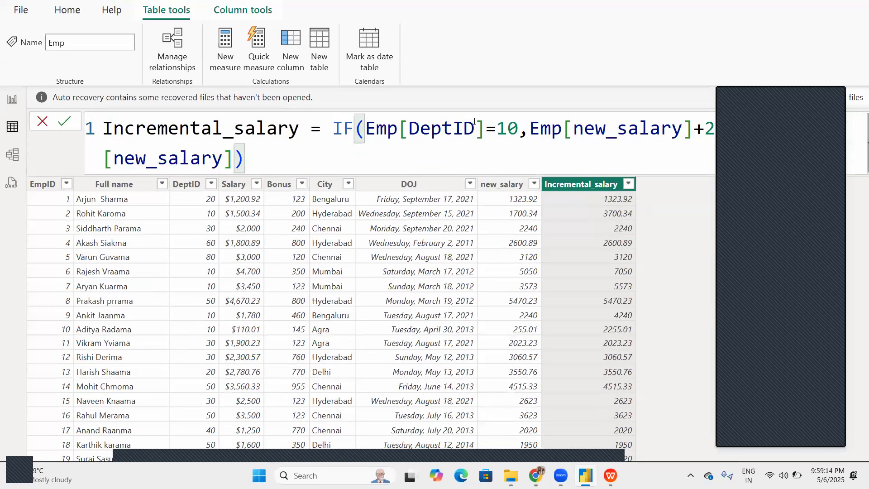
pyautogui.keyDown('ctrl'); pyautogui.scroll(-4, 474, 121); pyautogui.keyUp('ctrl')
pyautogui.keyDown('ctrl'); pyautogui.scroll(4, 474, 121); pyautogui.keyUp('ctrl')
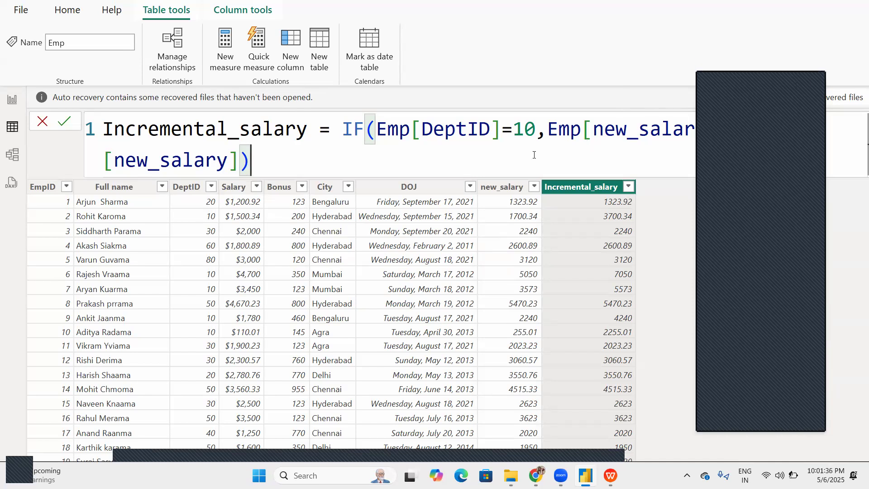
pyautogui.click(622, 186)
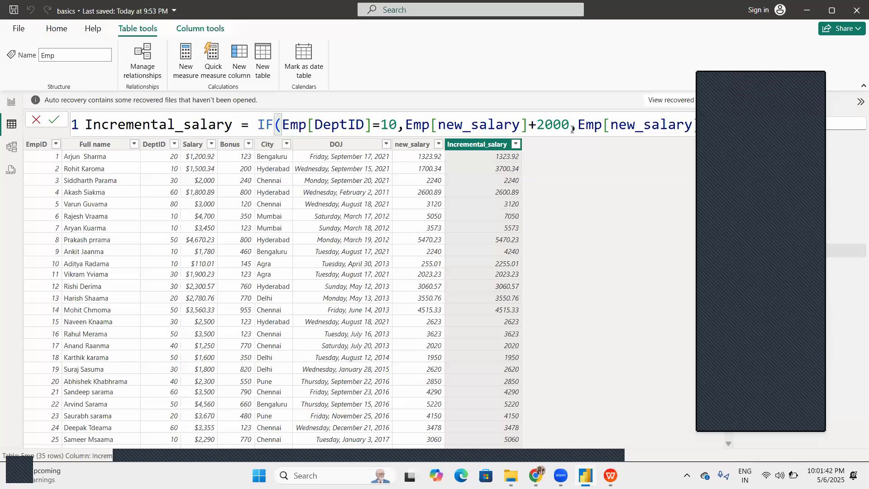
pyautogui.keyDown('ctrl'); pyautogui.scroll(-3, 572, 129); pyautogui.keyUp('ctrl')
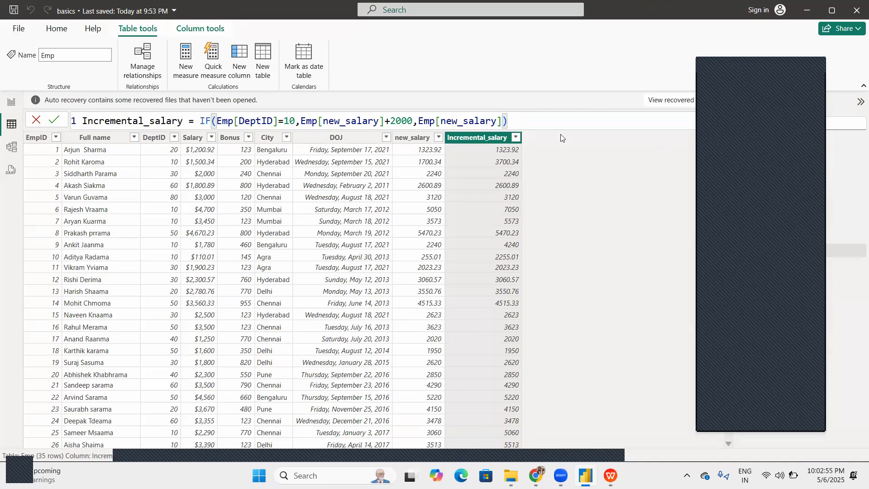
pyautogui.click(514, 124)
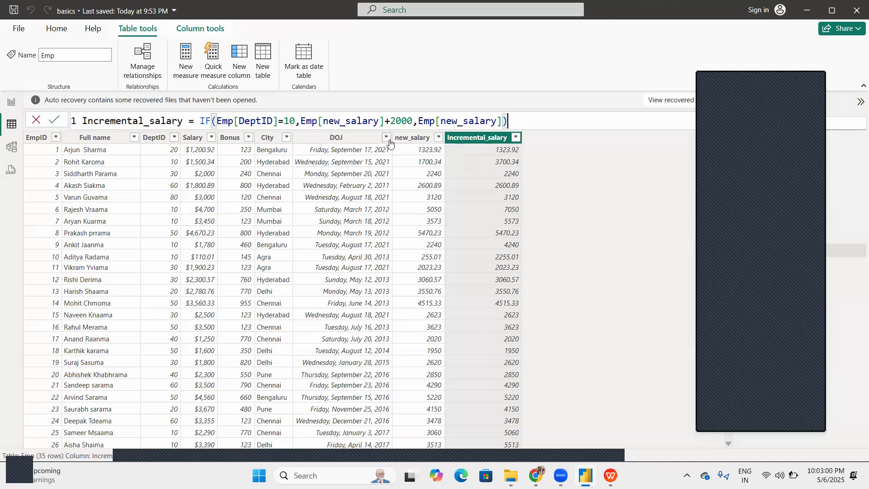